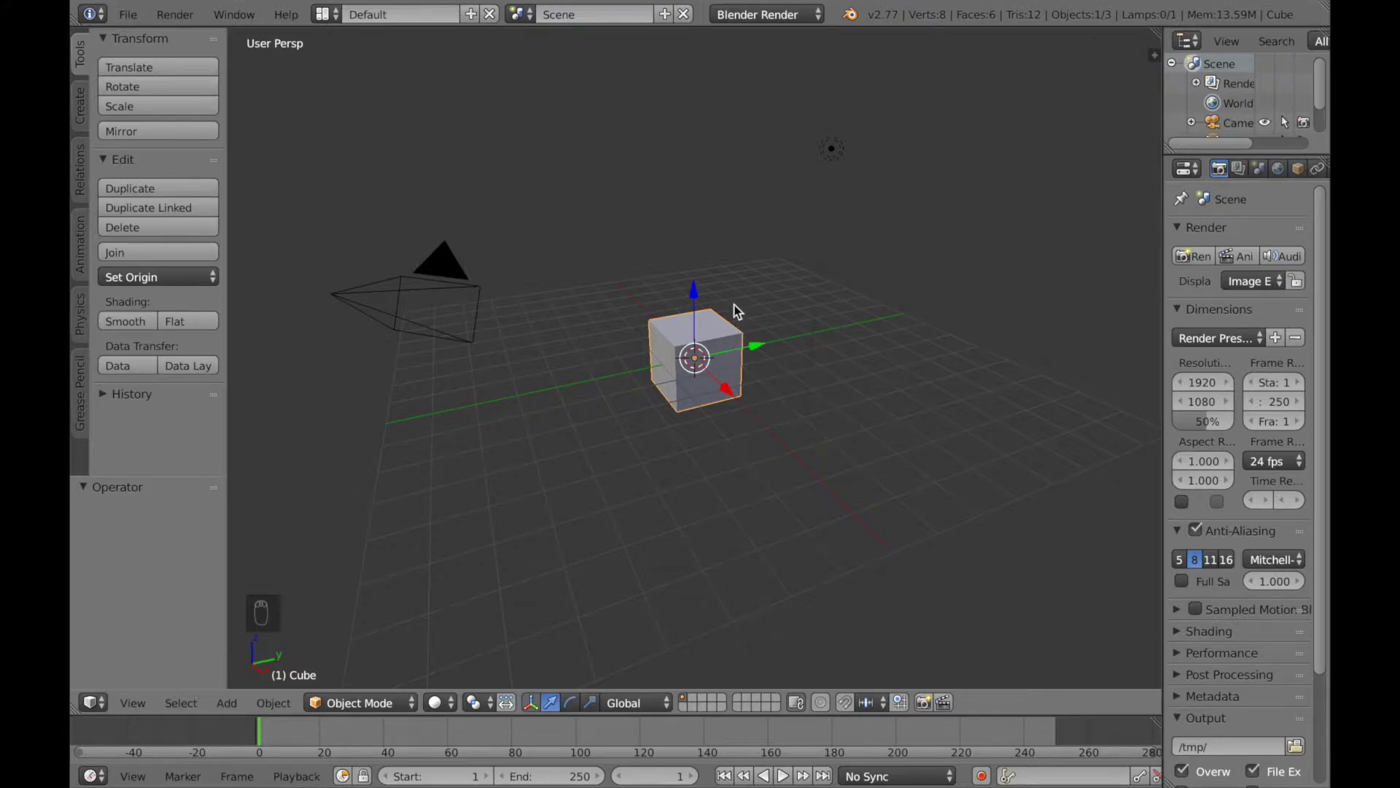
Step: Switch the render engine to Cycles Render and set the 3D cursor just below the cube
click(791, 15)
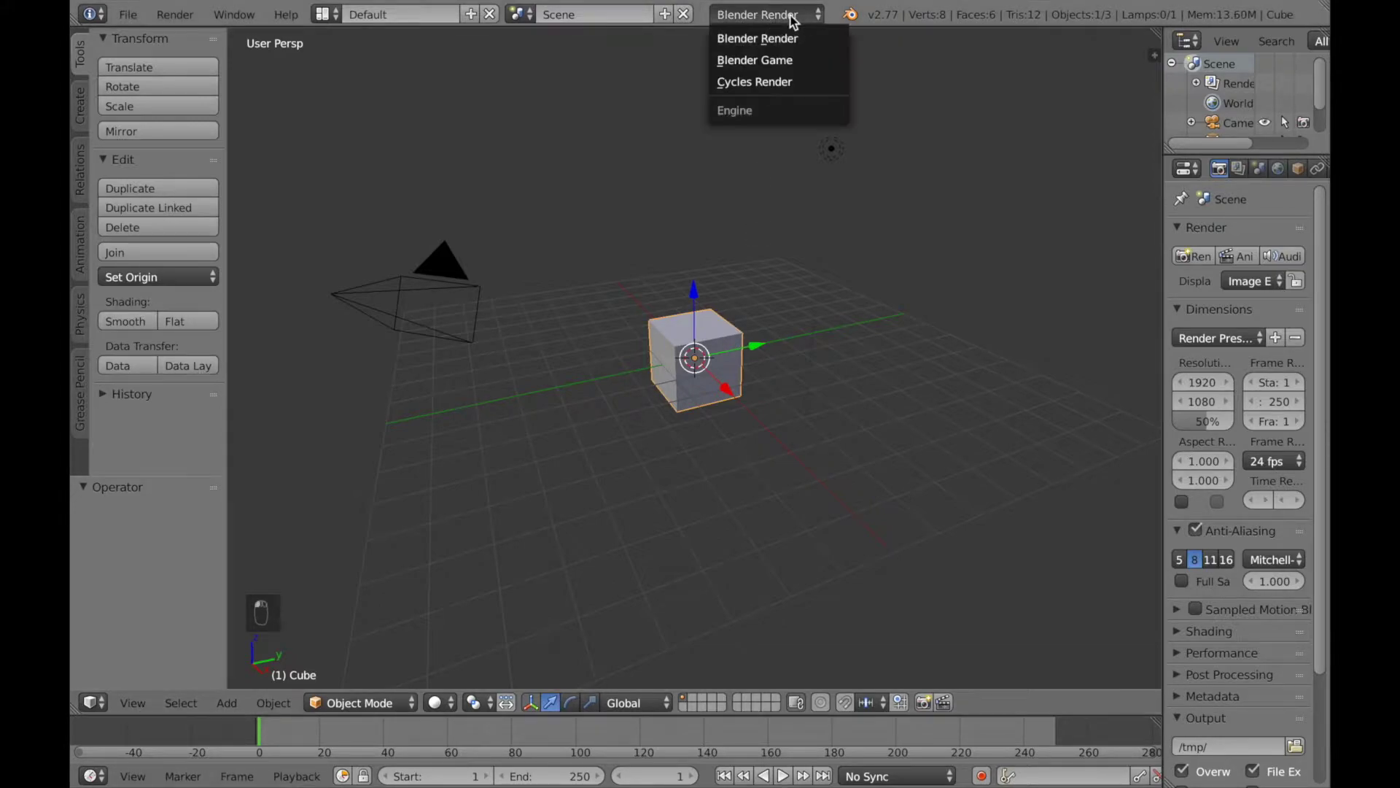
click(763, 82)
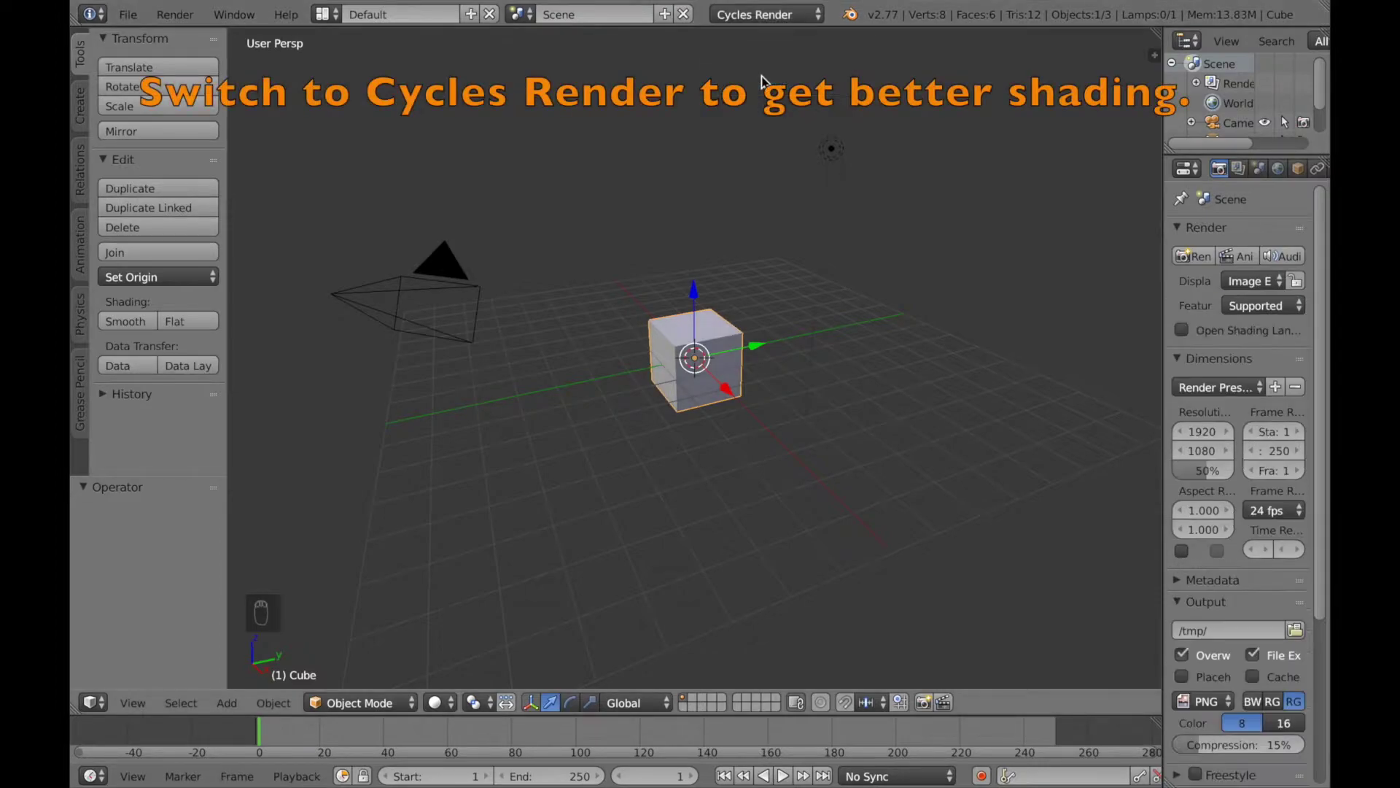
click(714, 409)
middle_drag(725, 413, 778, 384)
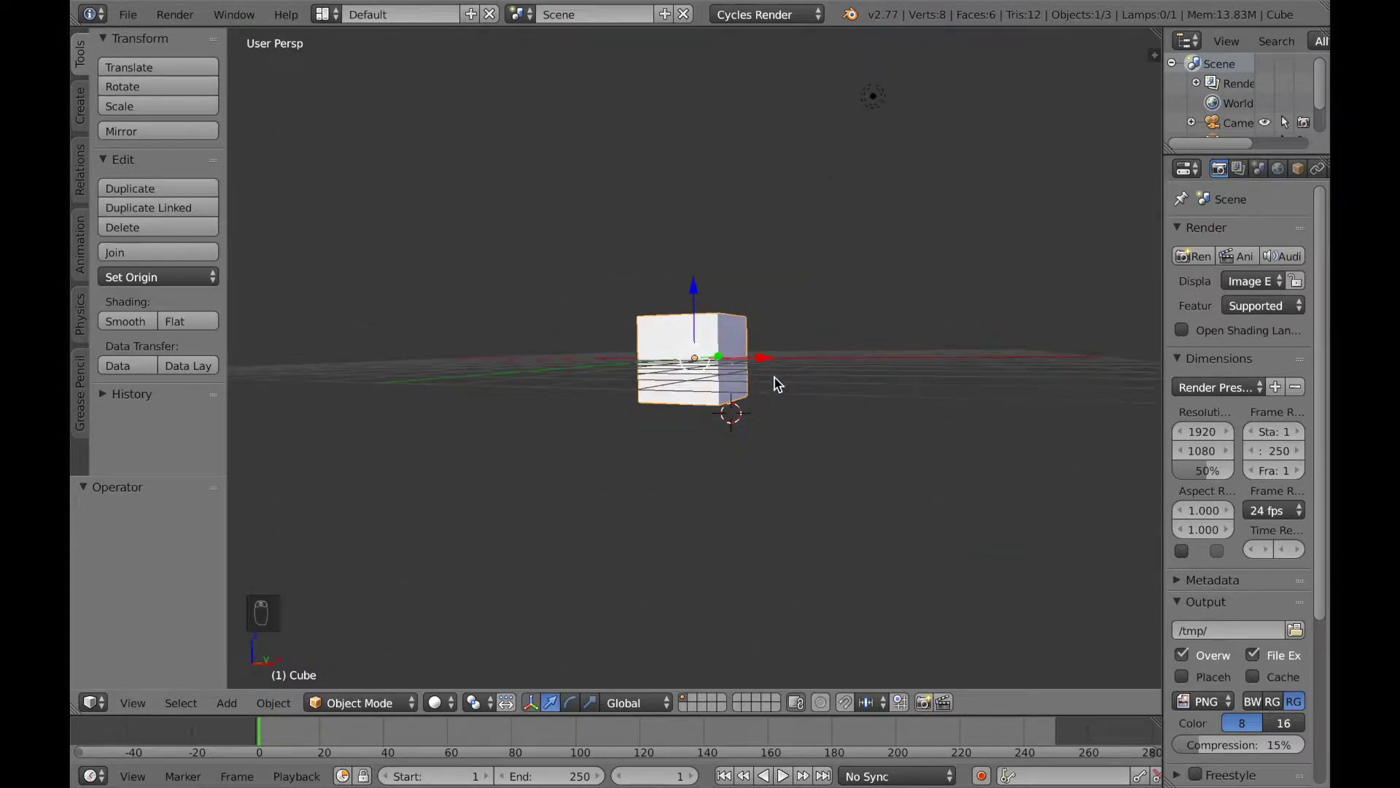
click(82, 108)
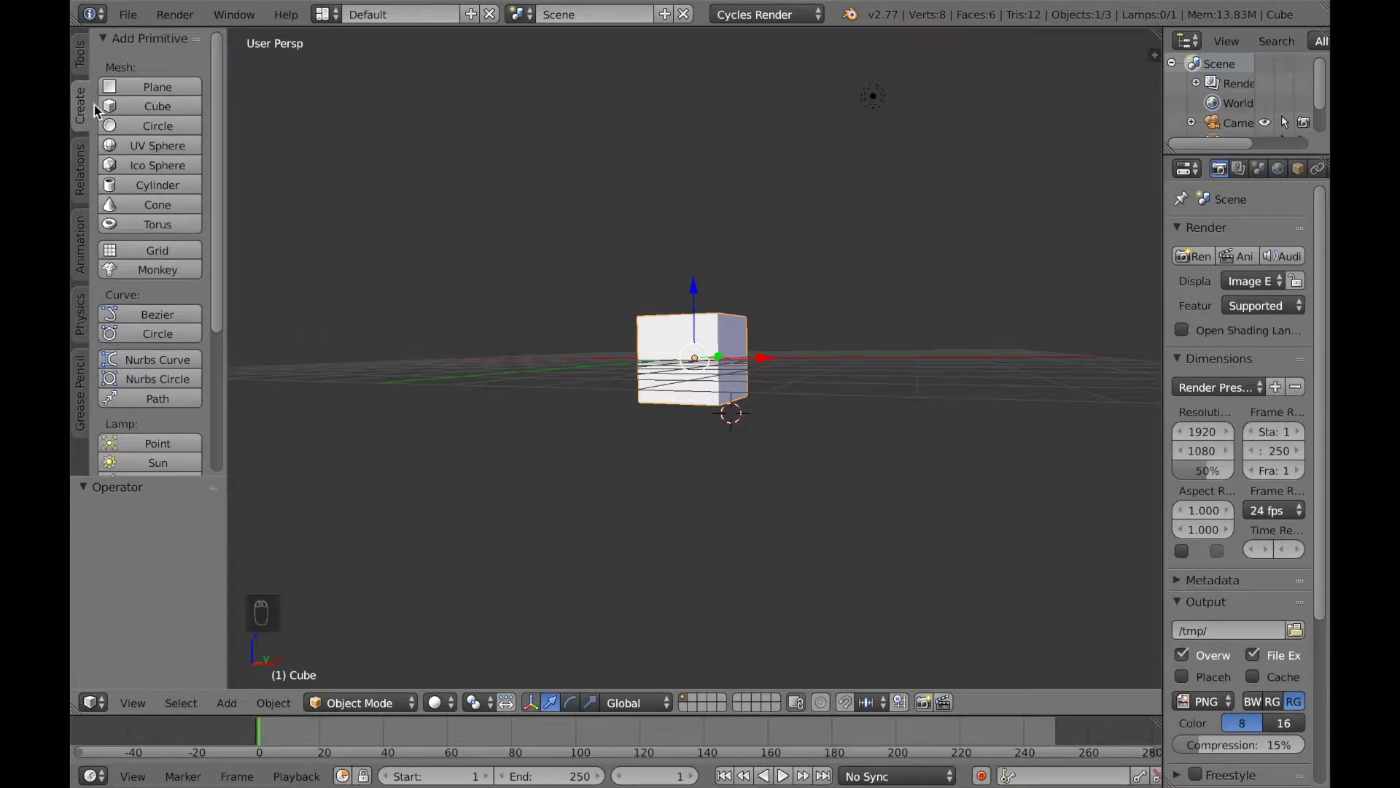
Step: Add a plane at the cursor and scale it about 20 times into a floor
click(155, 88)
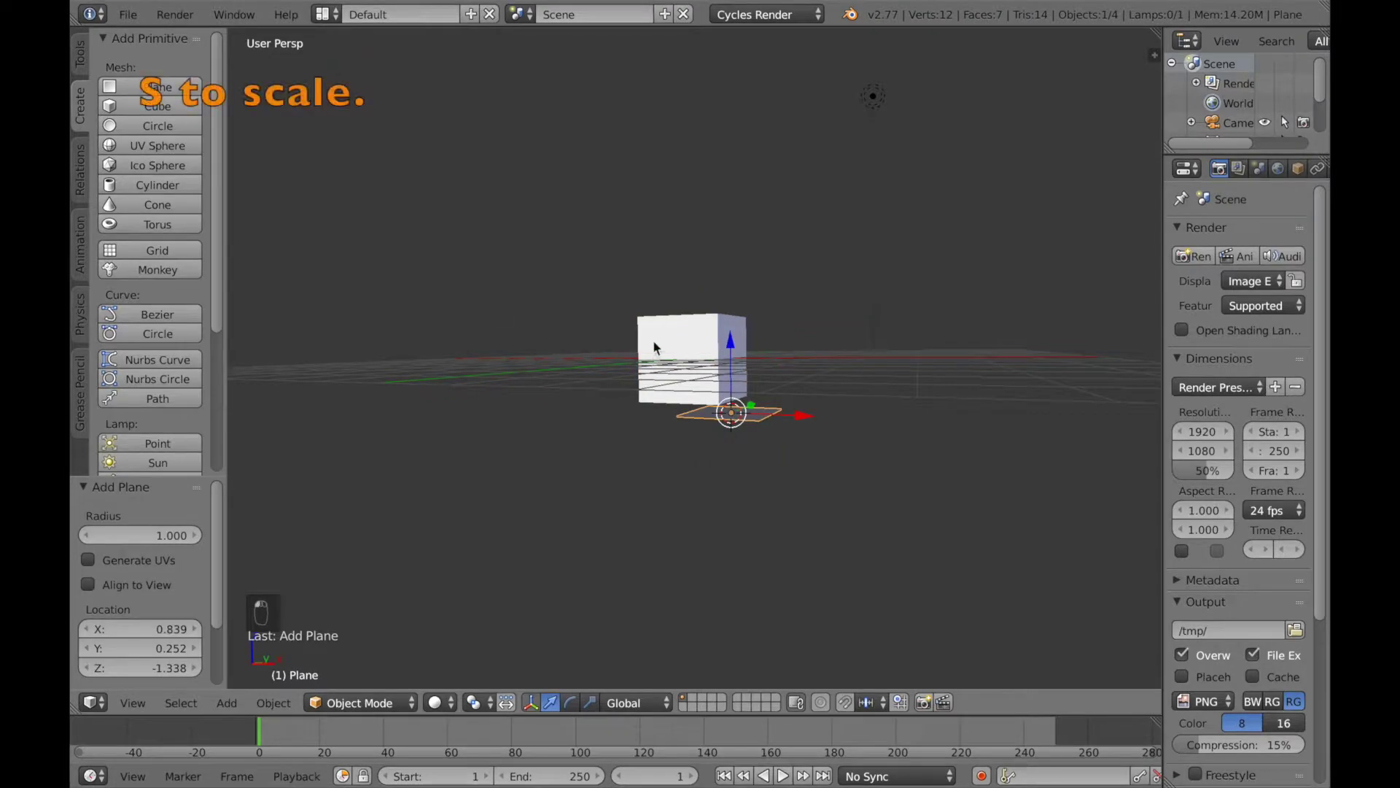
key(s)
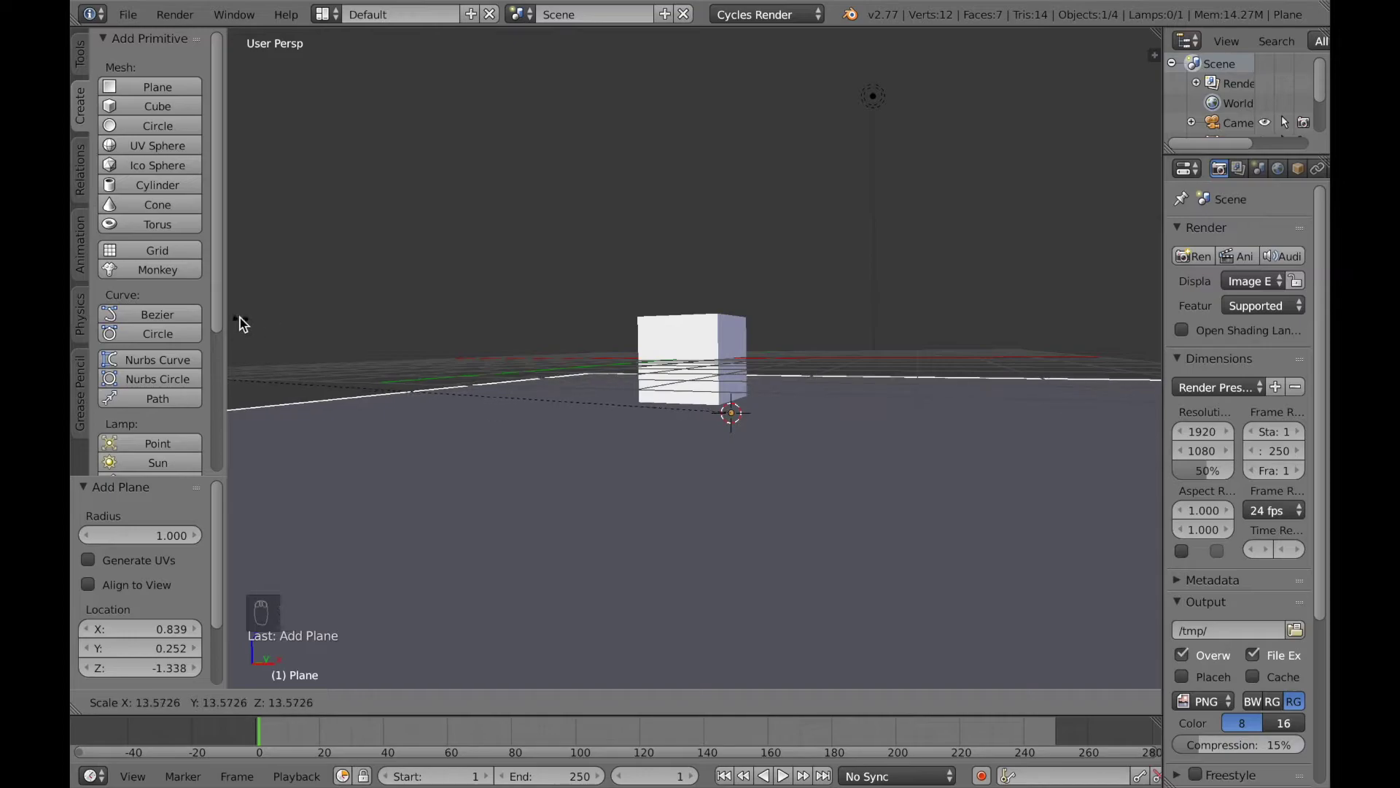
click(497, 296)
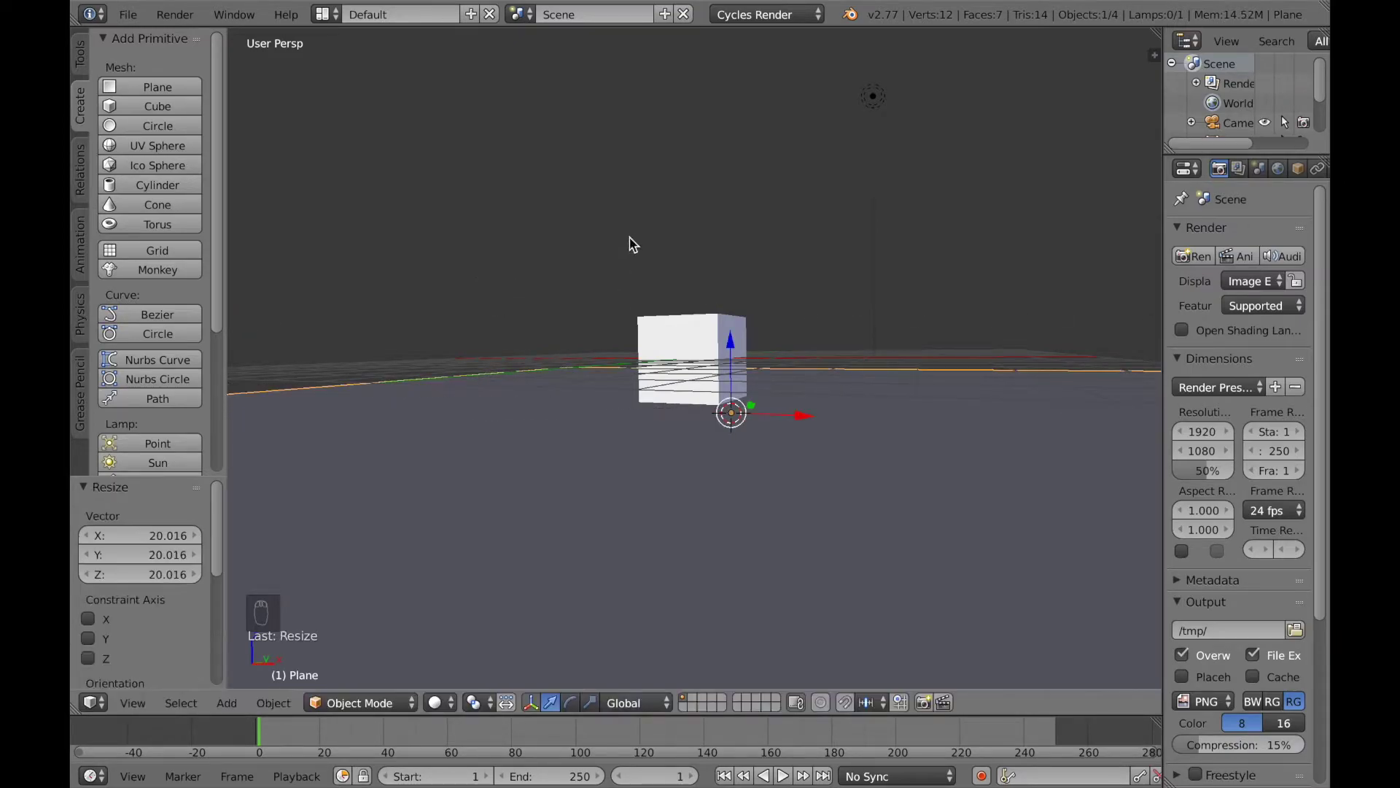
middle_drag(878, 307, 874, 298)
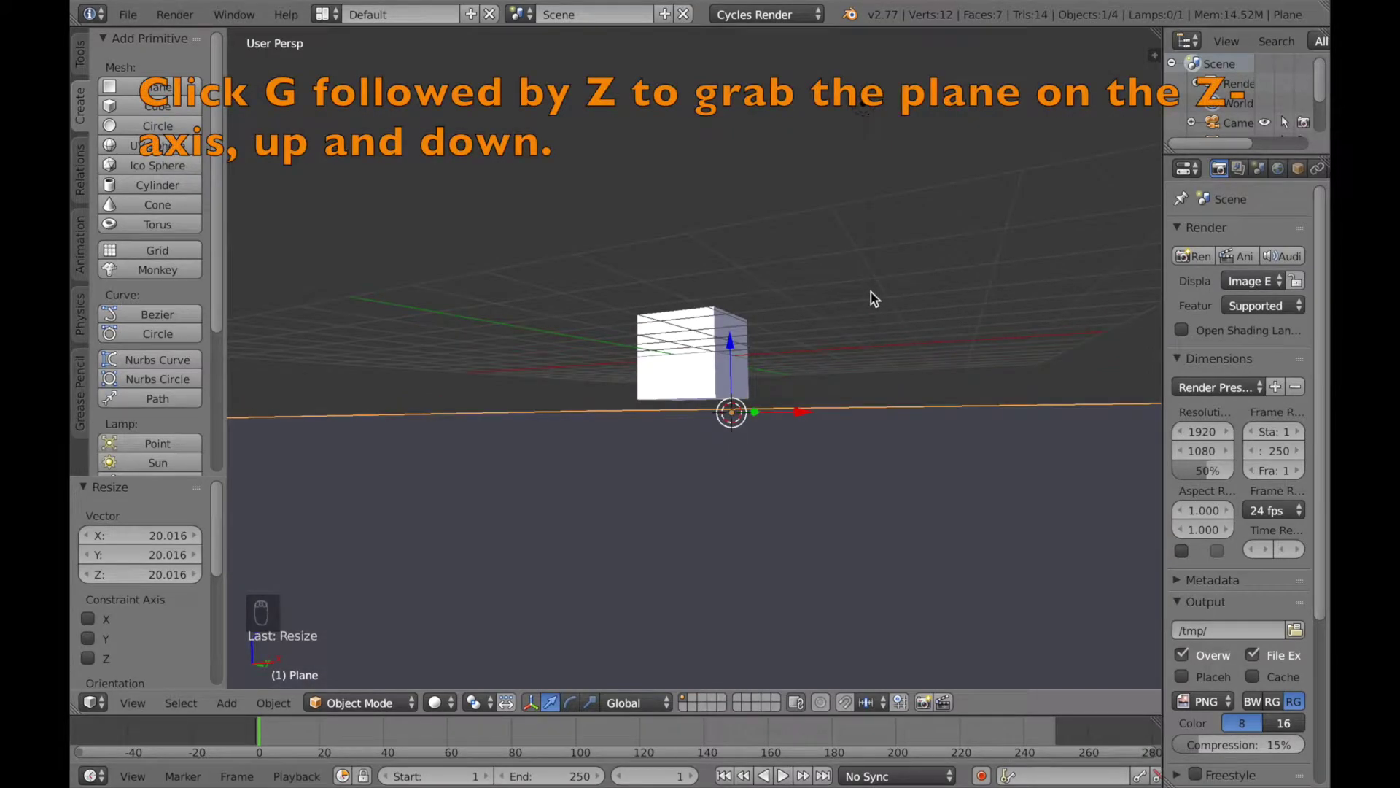
Step: Raise the floor plane along Z to 0.233
key(g)
key(z)
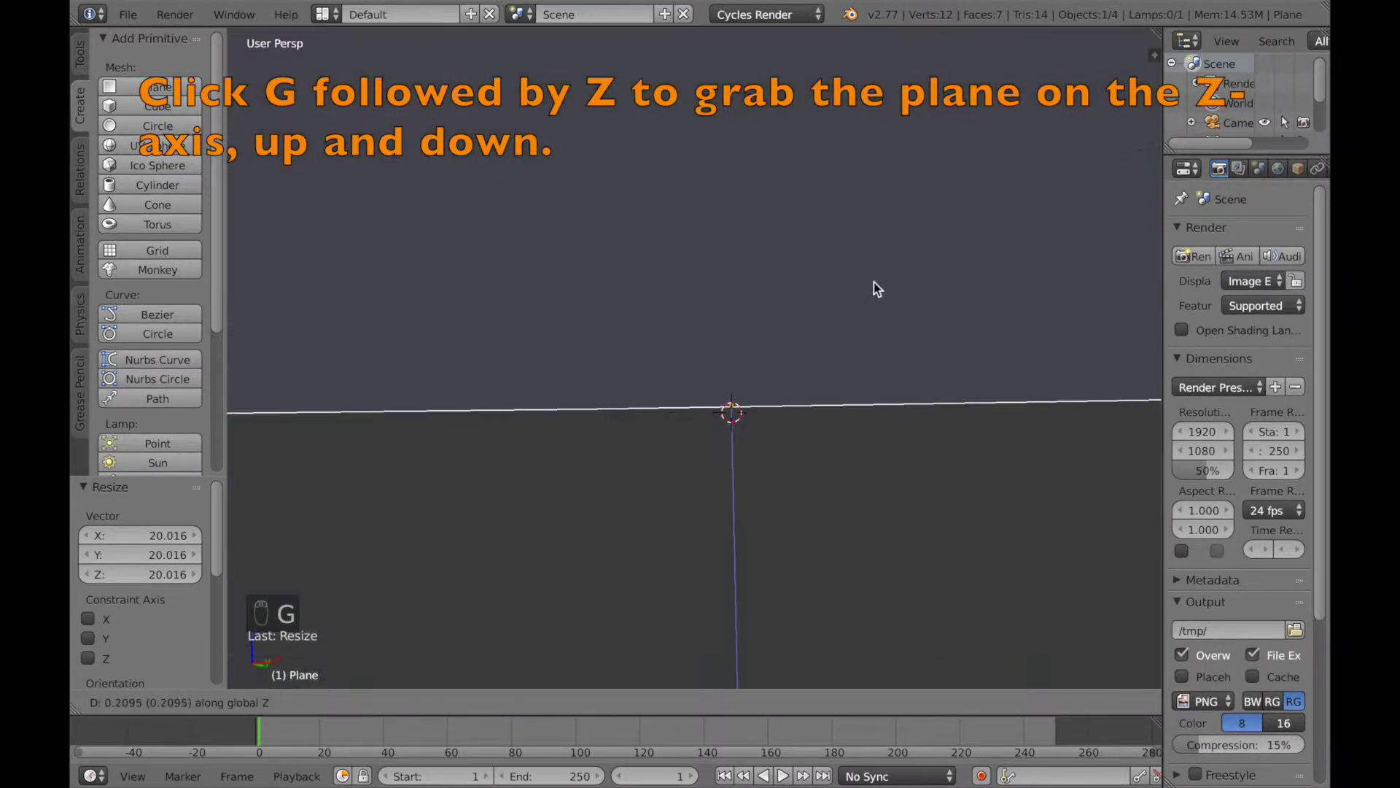
click(873, 288)
mouse_move(873, 288)
middle_down()
mouse_move(878, 306)
mouse_move(868, 263)
middle_up()
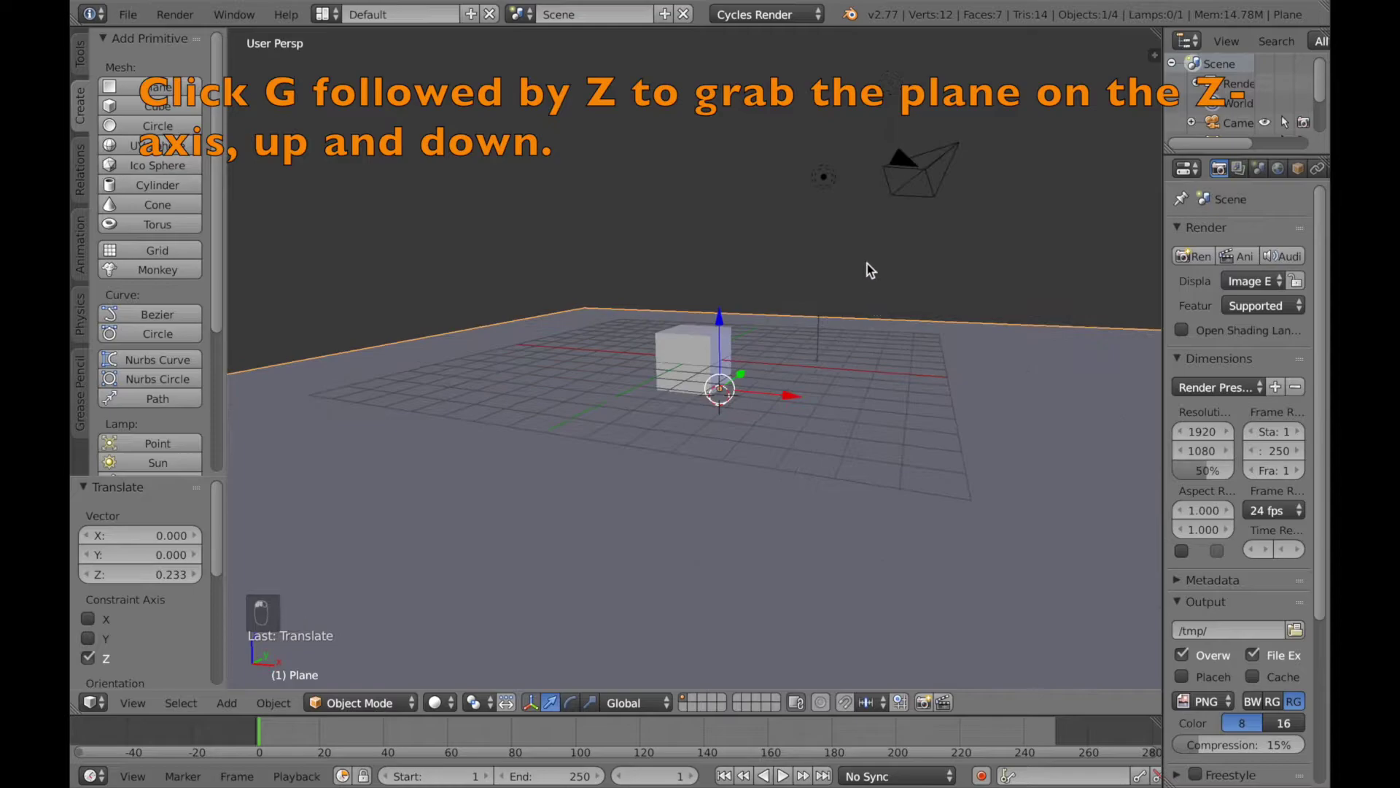
Step: Give the lamp node-based lighting with size 2.146 and strength 1000
right_click(818, 181)
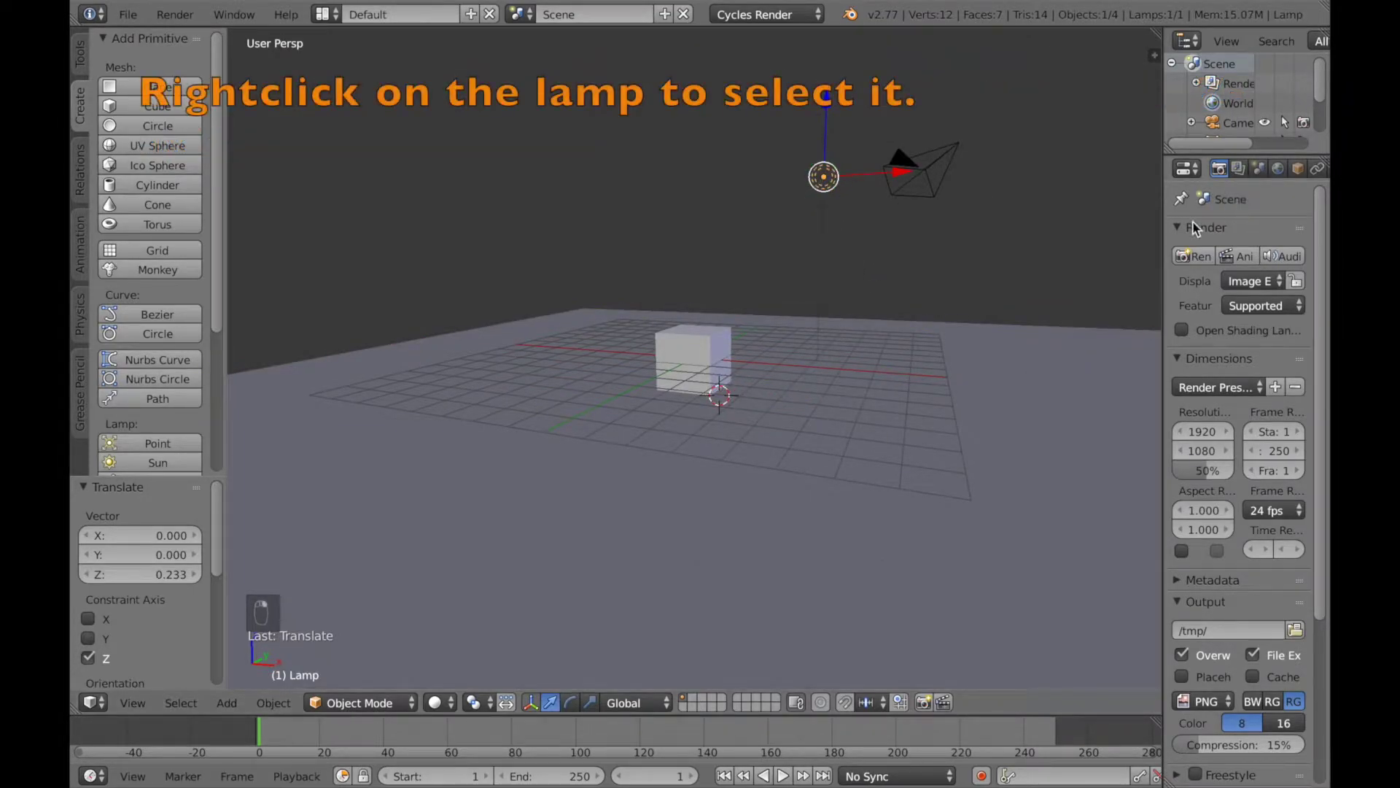
drag(1163, 216, 984, 217)
click(1157, 170)
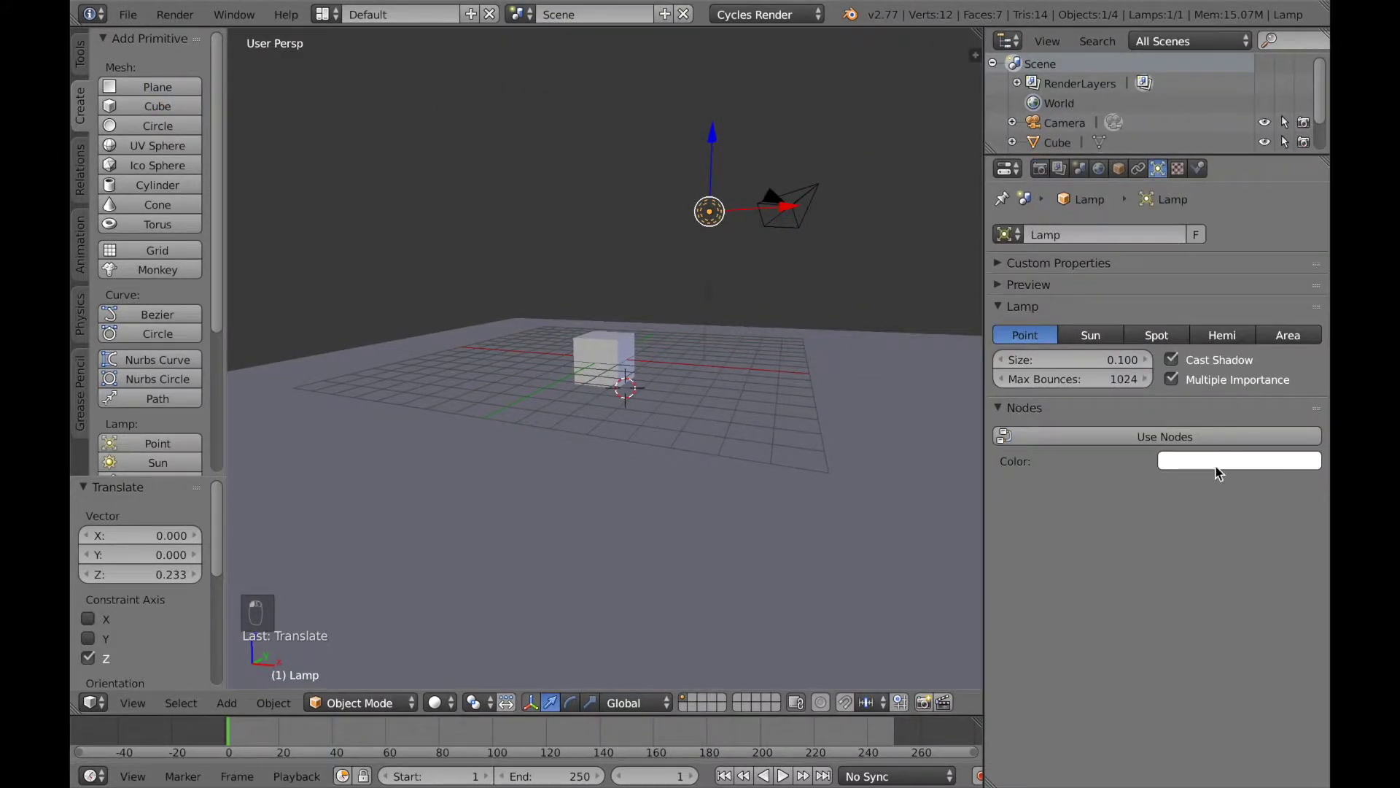
click(1181, 437)
drag(1061, 366, 1138, 367)
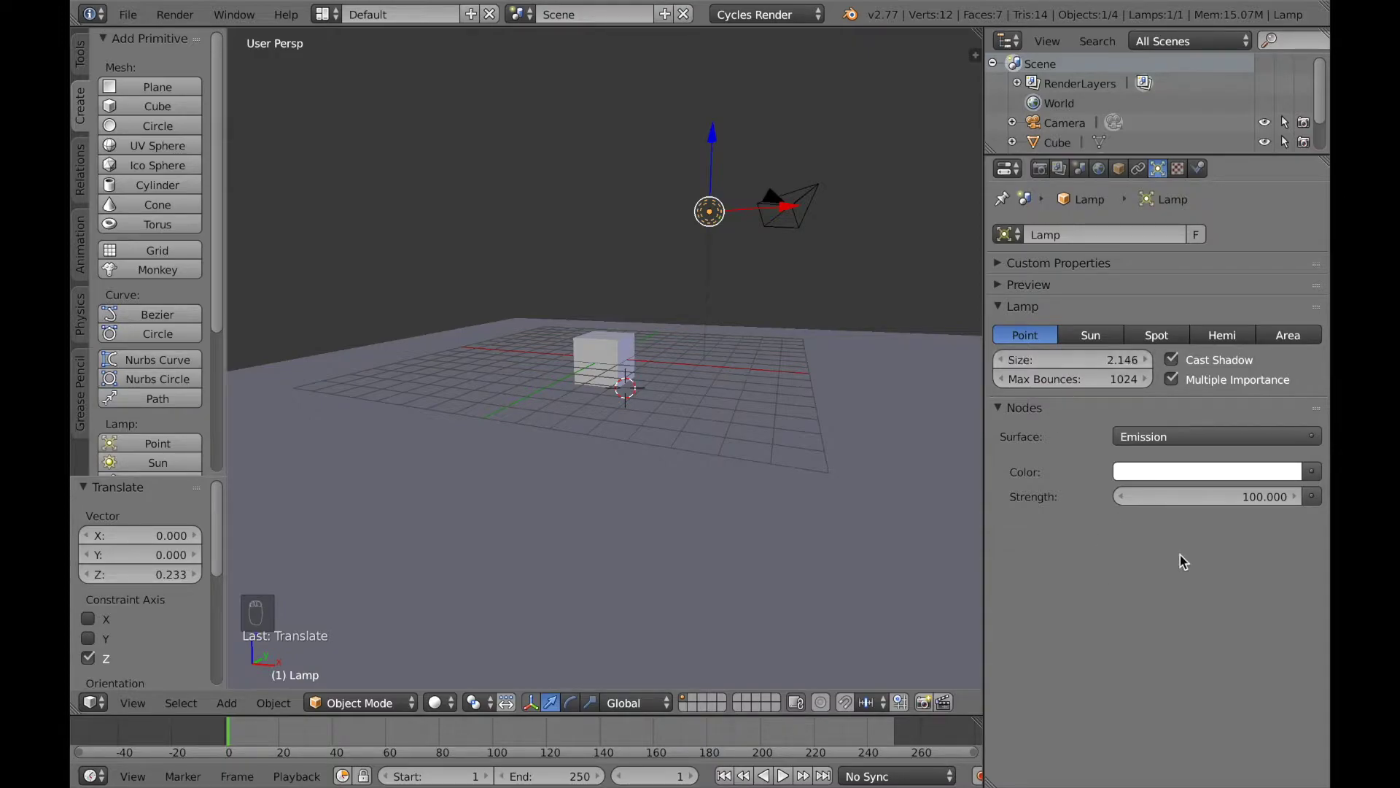
click(1280, 505)
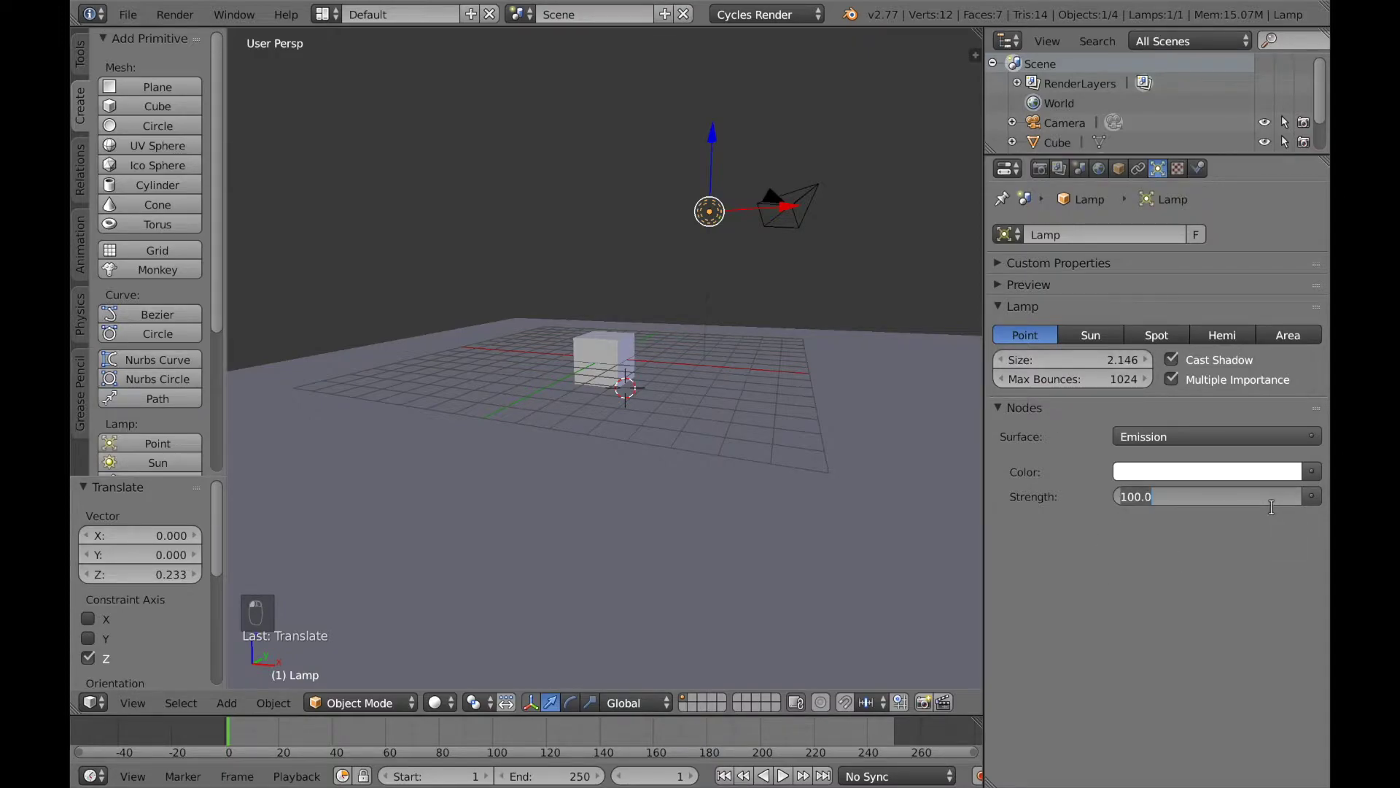
key(BackSpace)
text(1000)
key(Return)
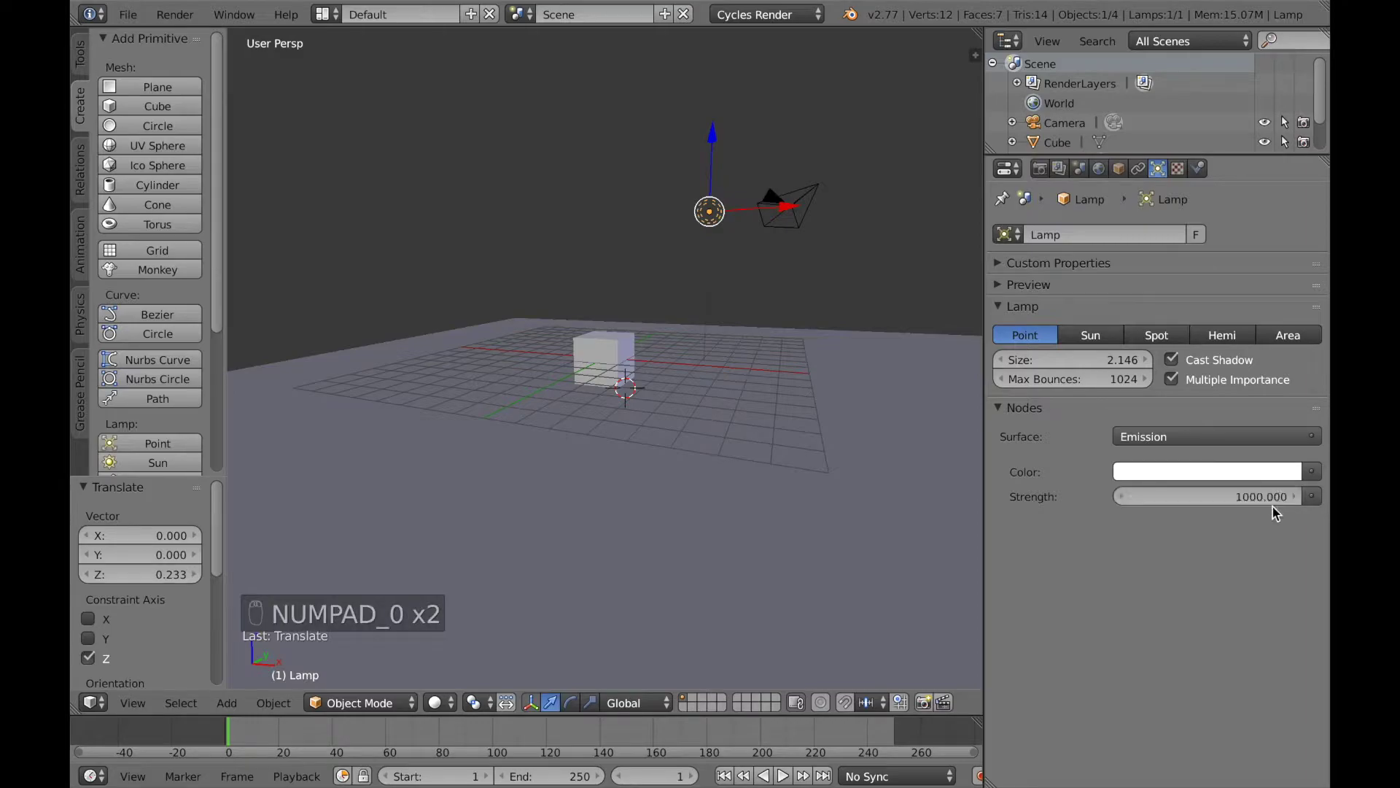
Step: Switch viewport shading to Rendered and view the lit cube from above
click(436, 702)
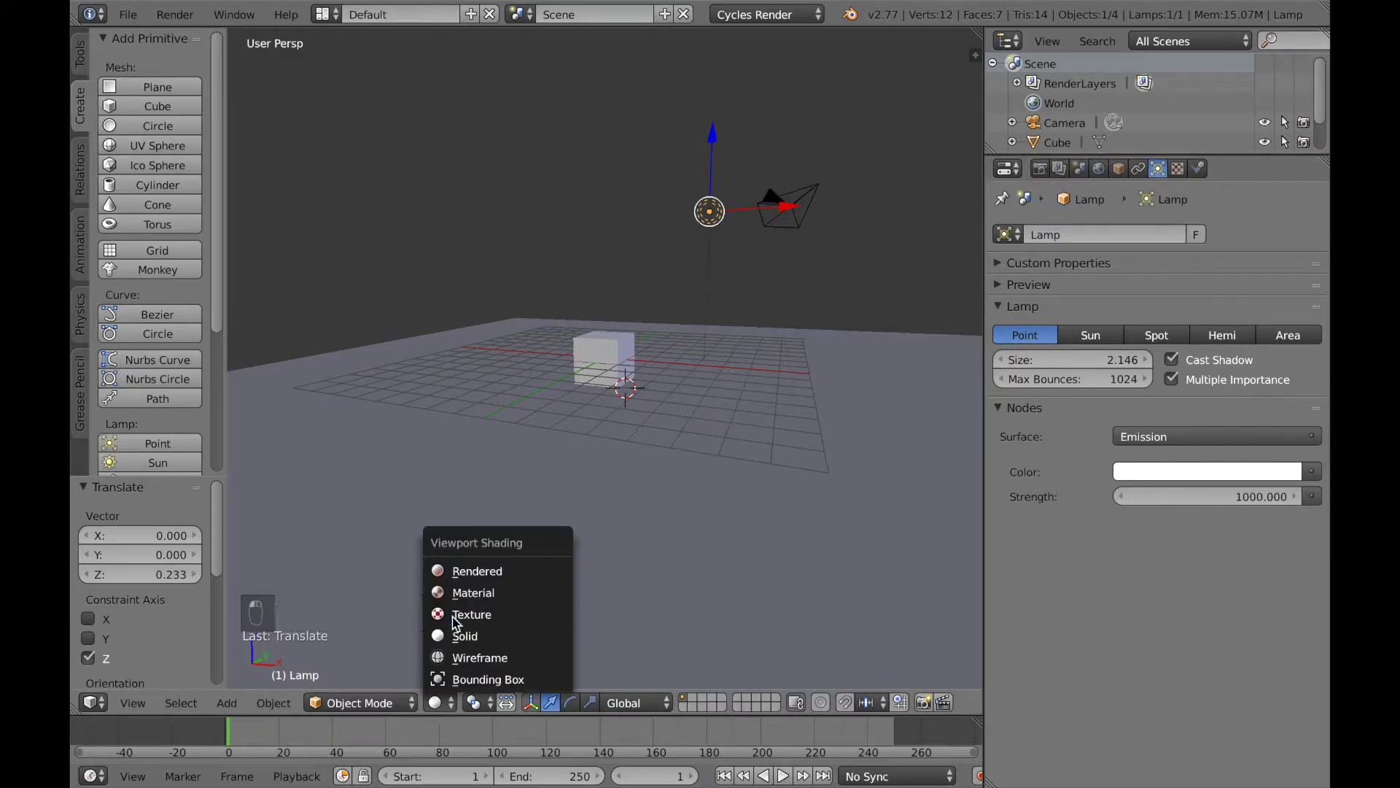
click(464, 572)
scroll(807, 305, up, 6)
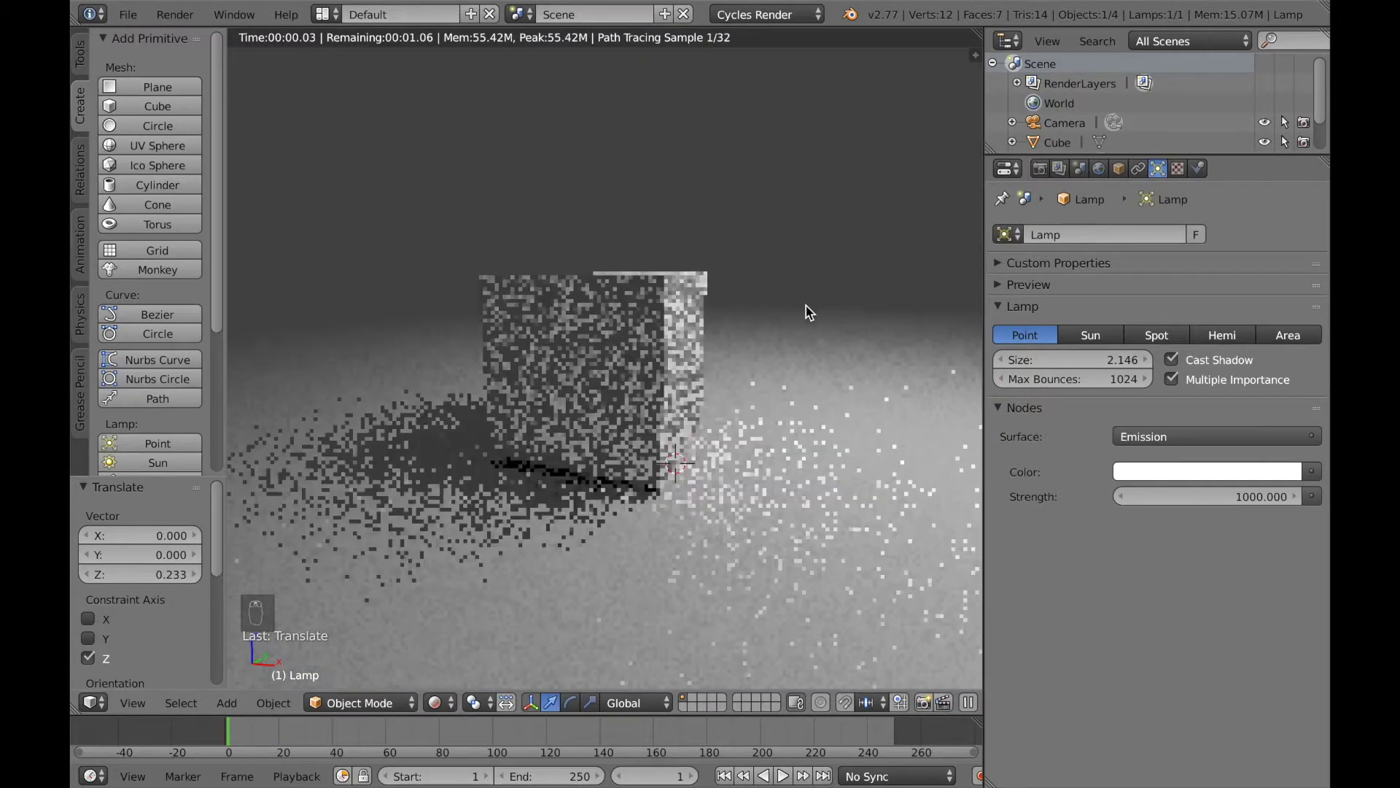
middle_drag(805, 307, 701, 332)
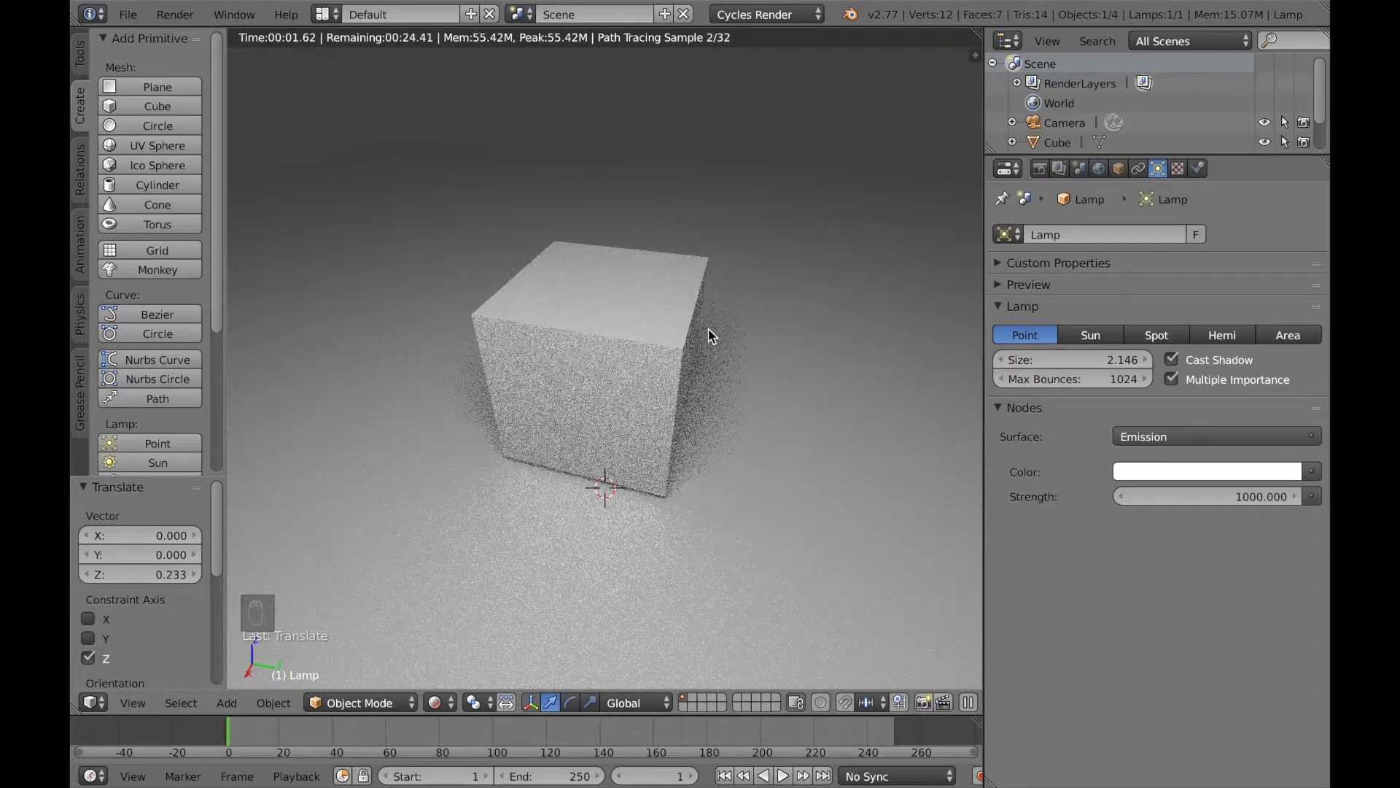
right_click(642, 352)
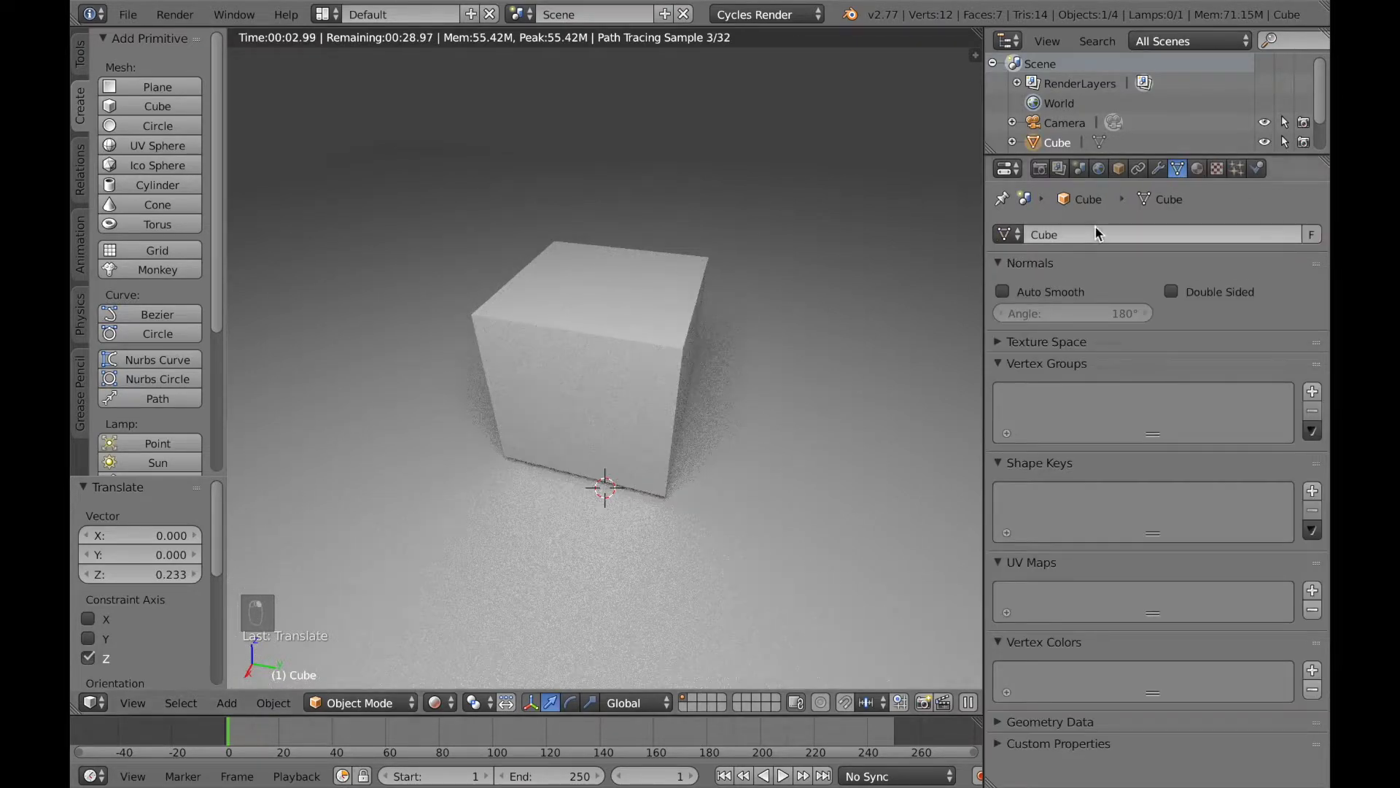
Step: Enable nodes on the cube's material and keyframe its colour
click(1197, 168)
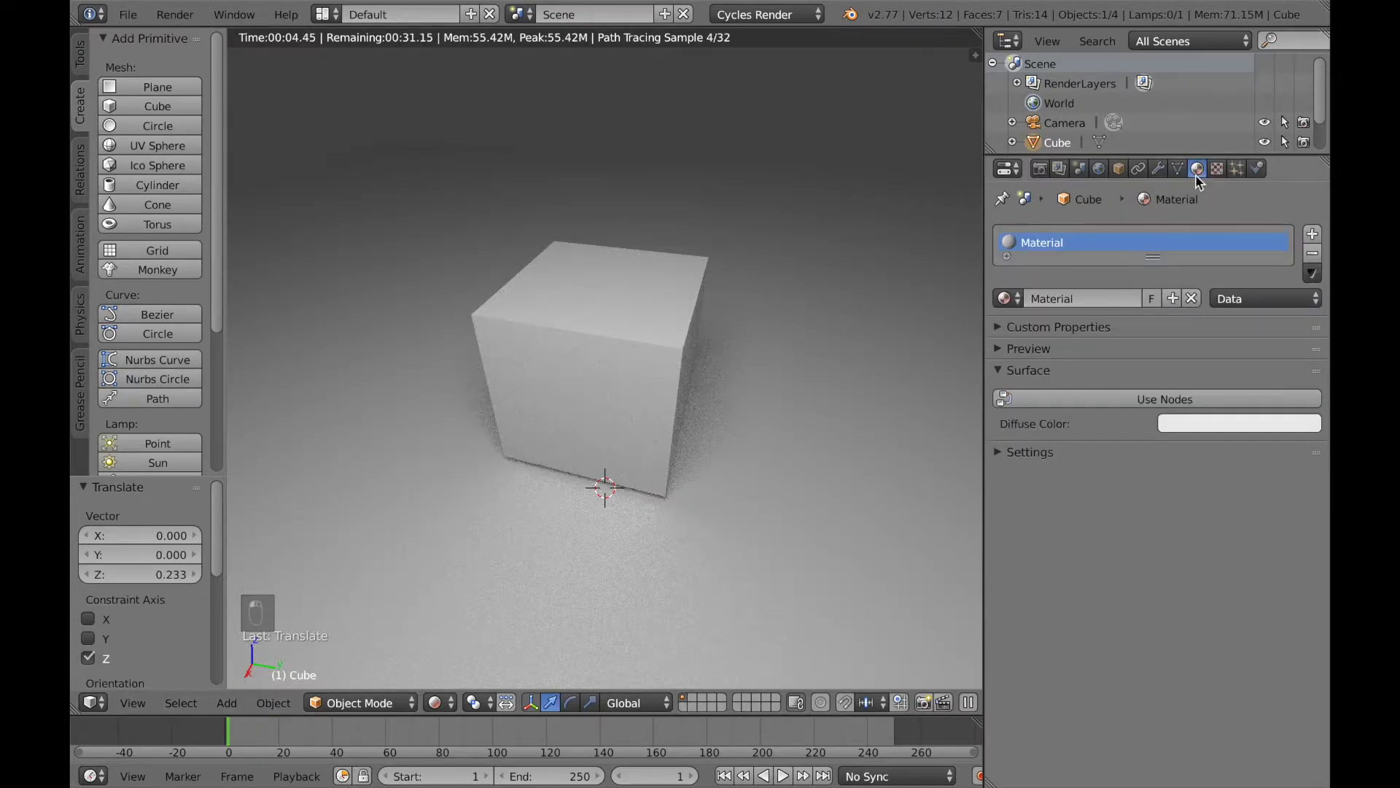
click(1148, 397)
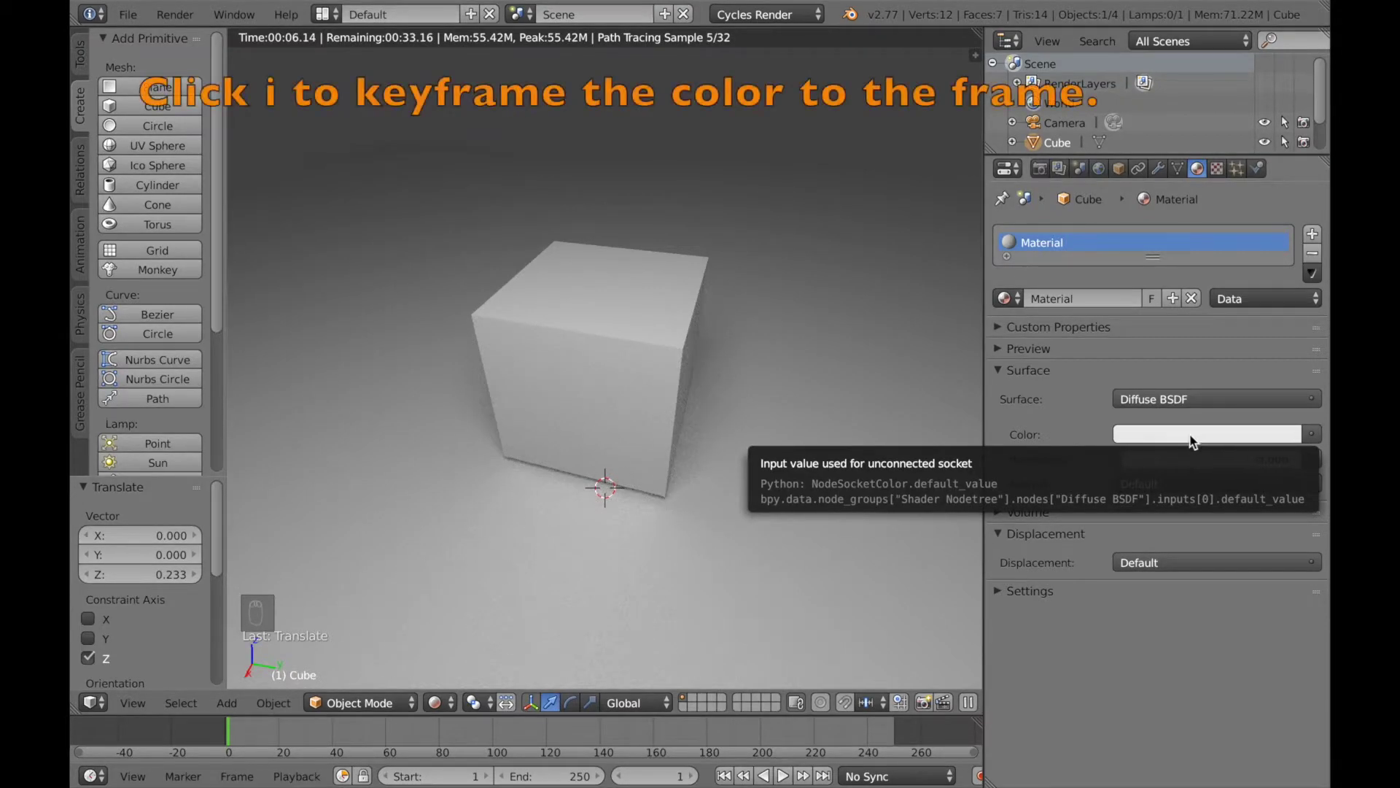
key(i)
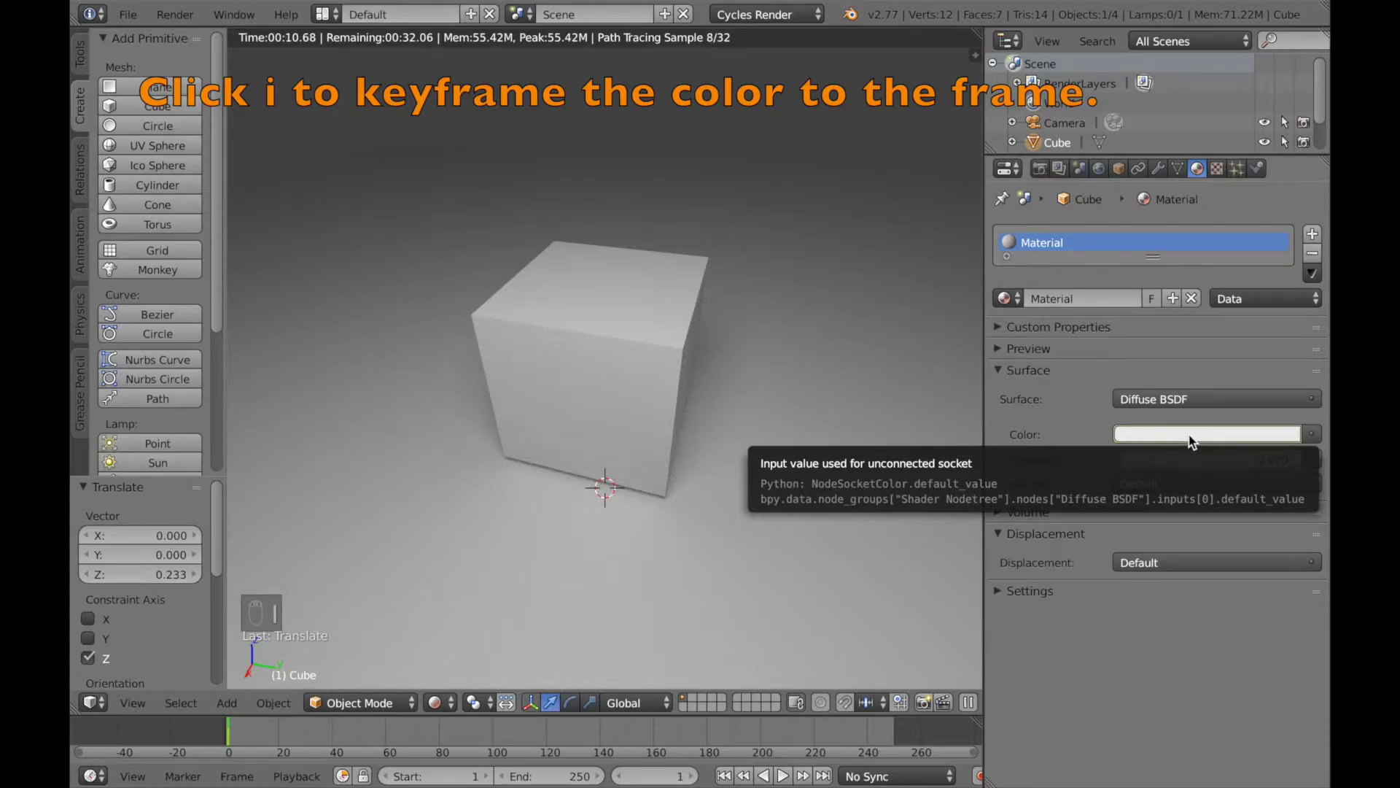
Step: Keyframe the white colour at frame 19, then play the animation to frame 40
drag(240, 741, 277, 744)
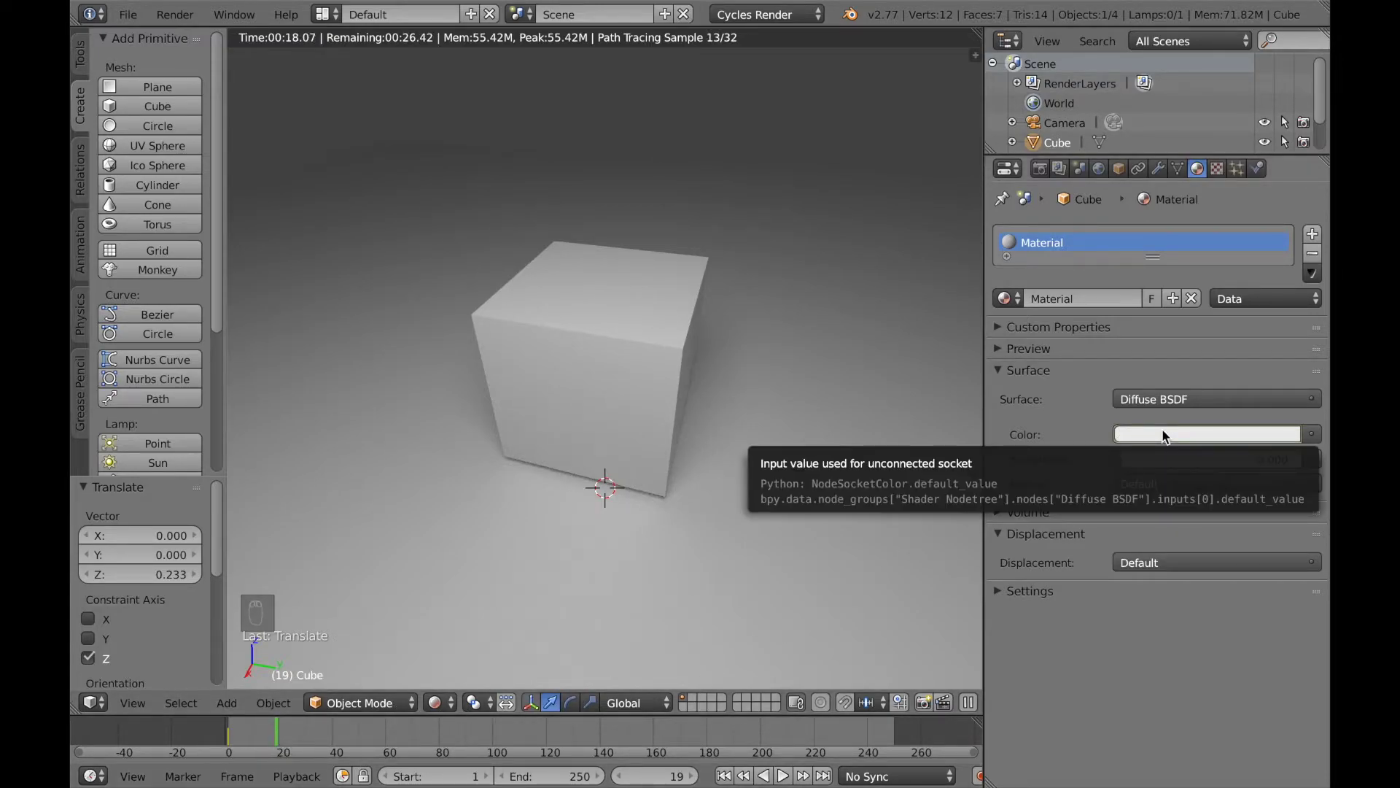
key(i)
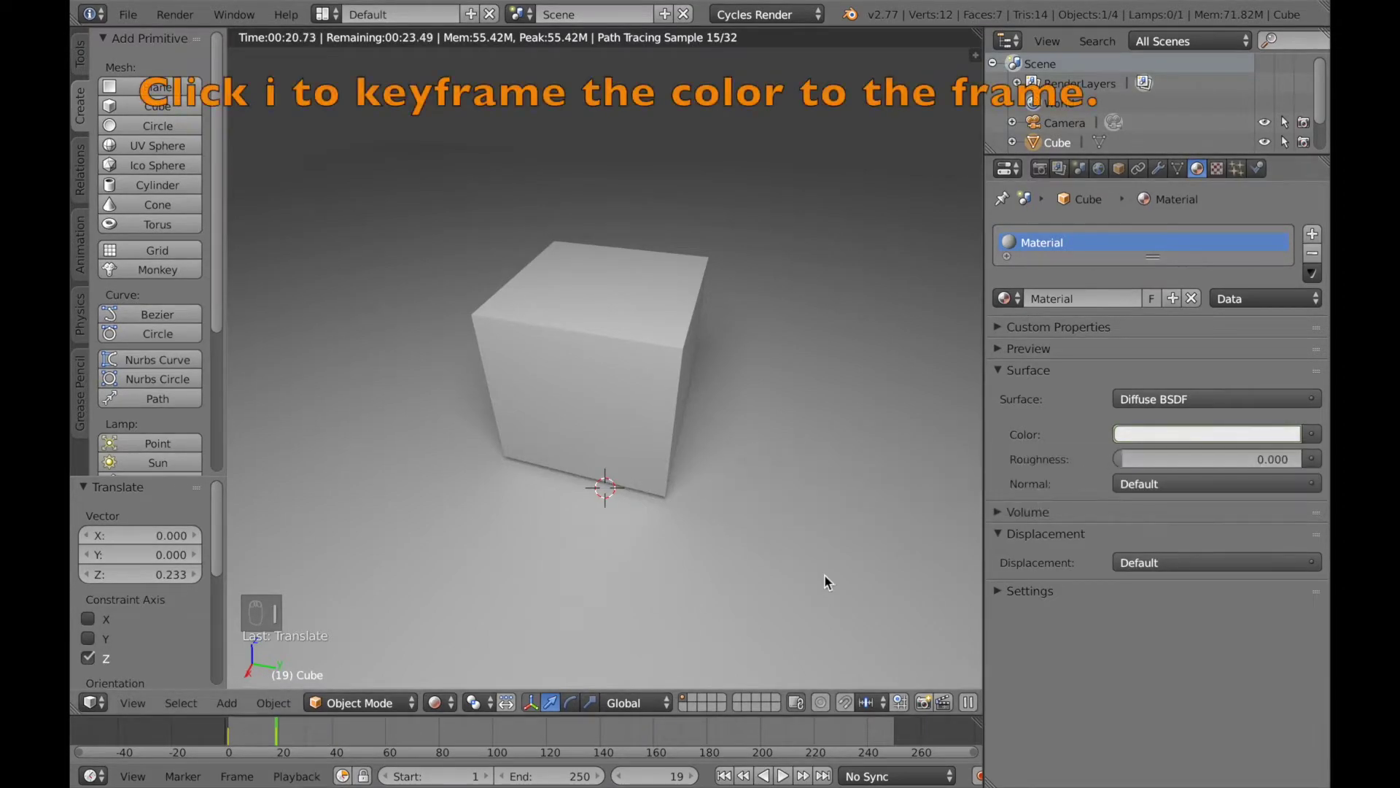
drag(284, 748, 299, 749)
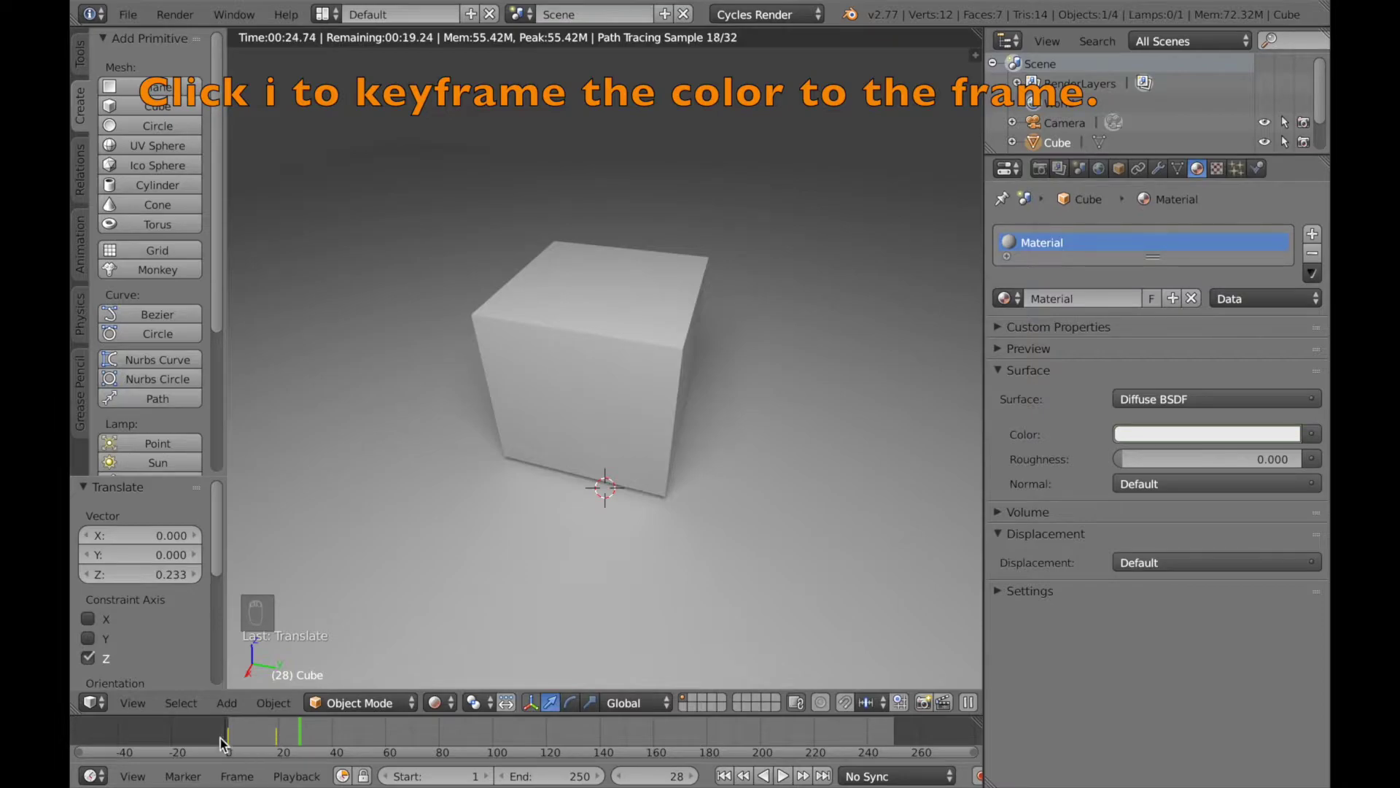
key(alt+a)
key(alt+a)
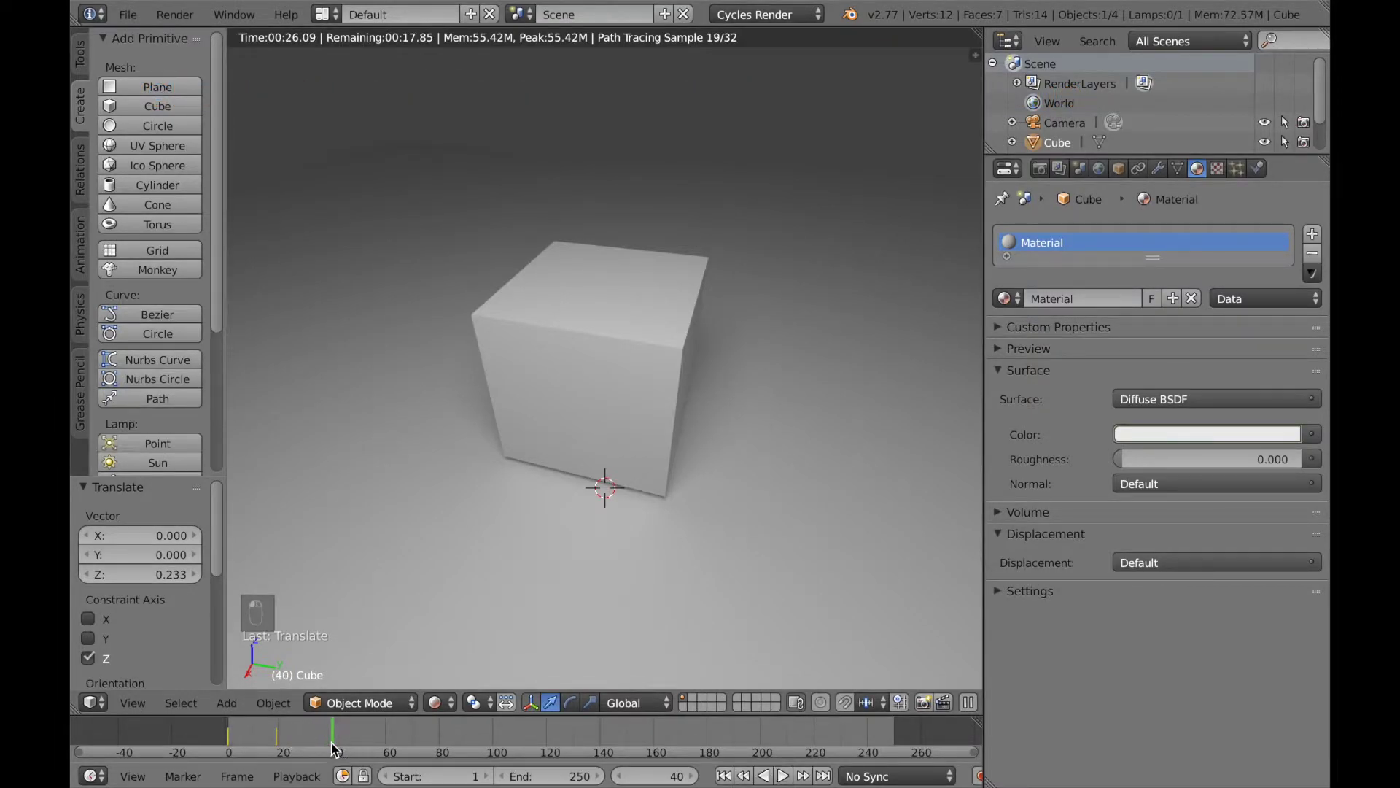
click(1165, 436)
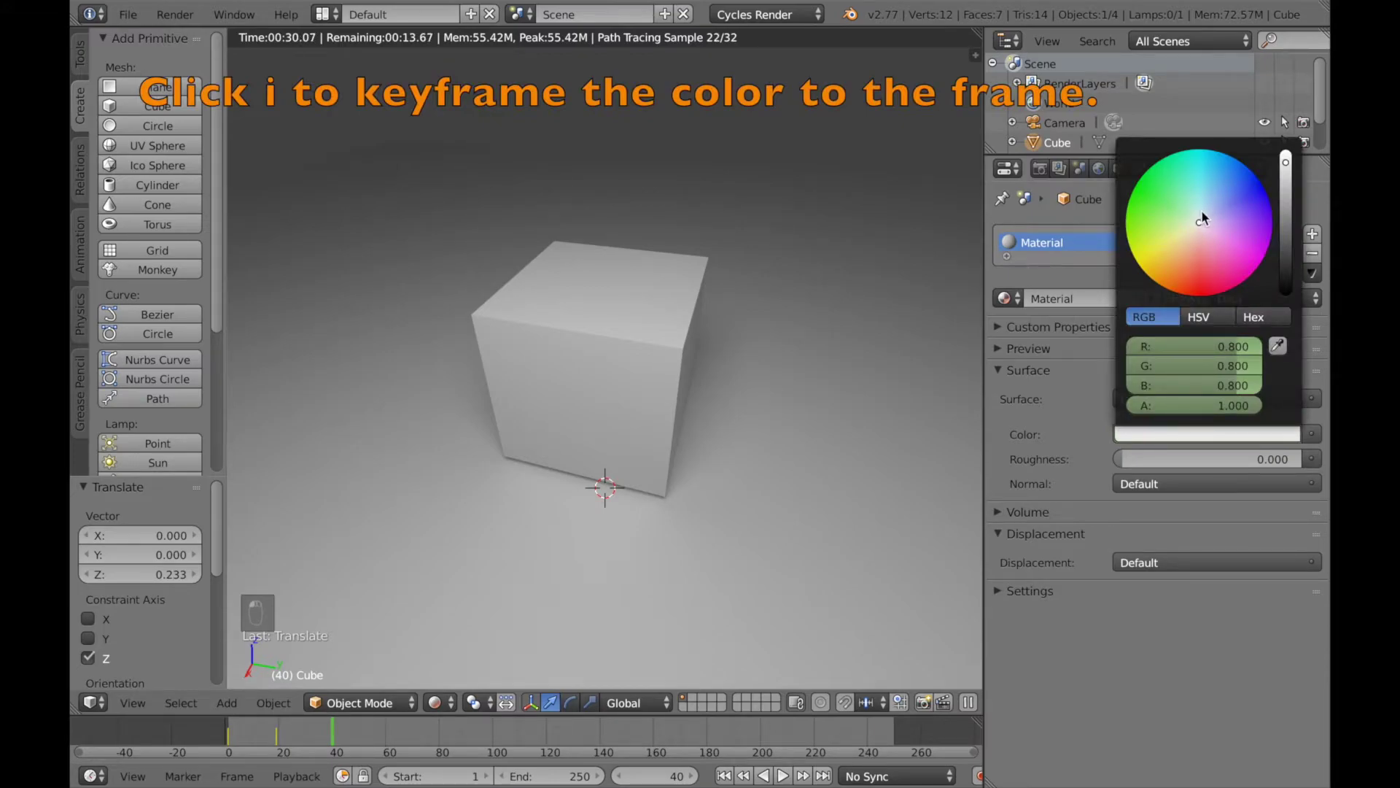
Step: Make the cube's material colour blue at frame 40, then move to frame 81
drag(1202, 218, 1227, 177)
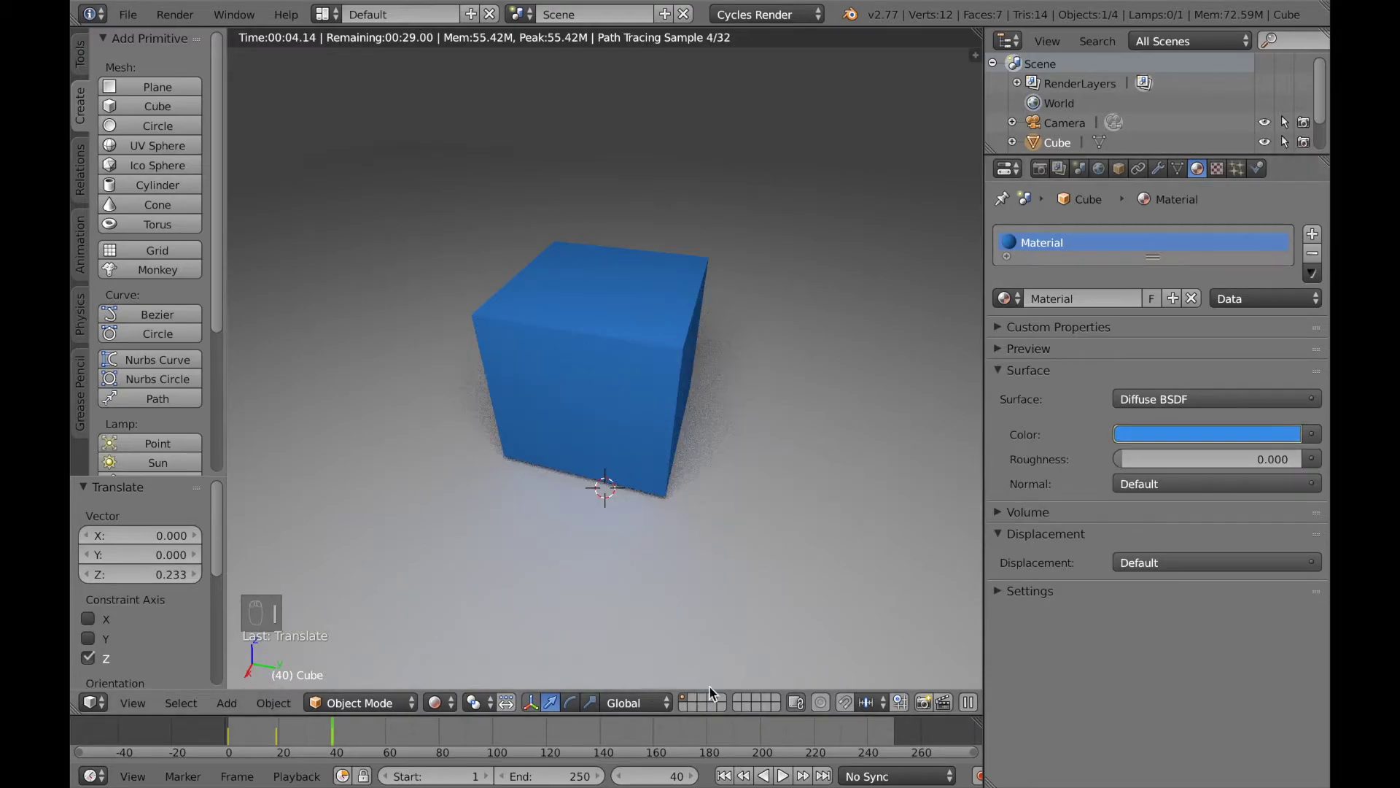
drag(365, 750, 396, 727)
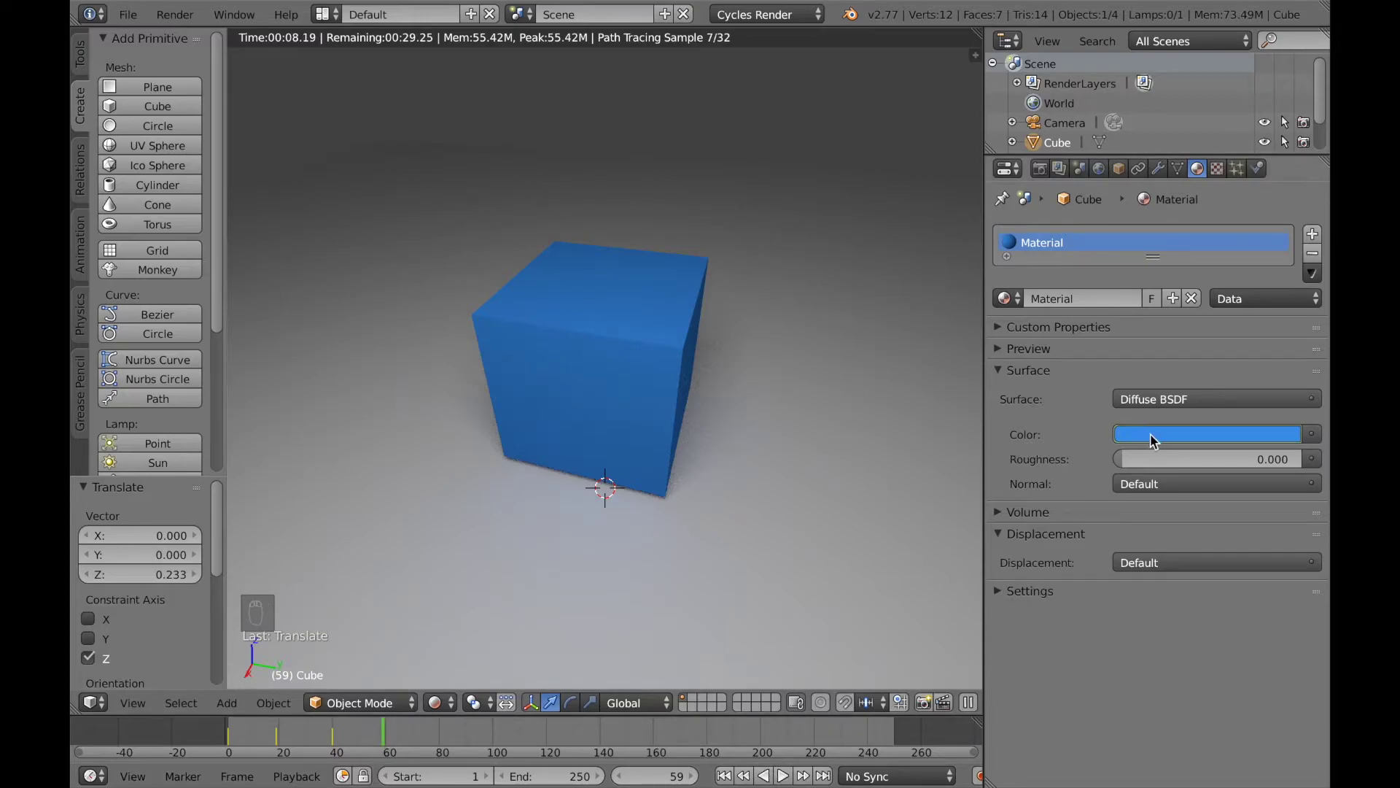
drag(416, 740, 442, 738)
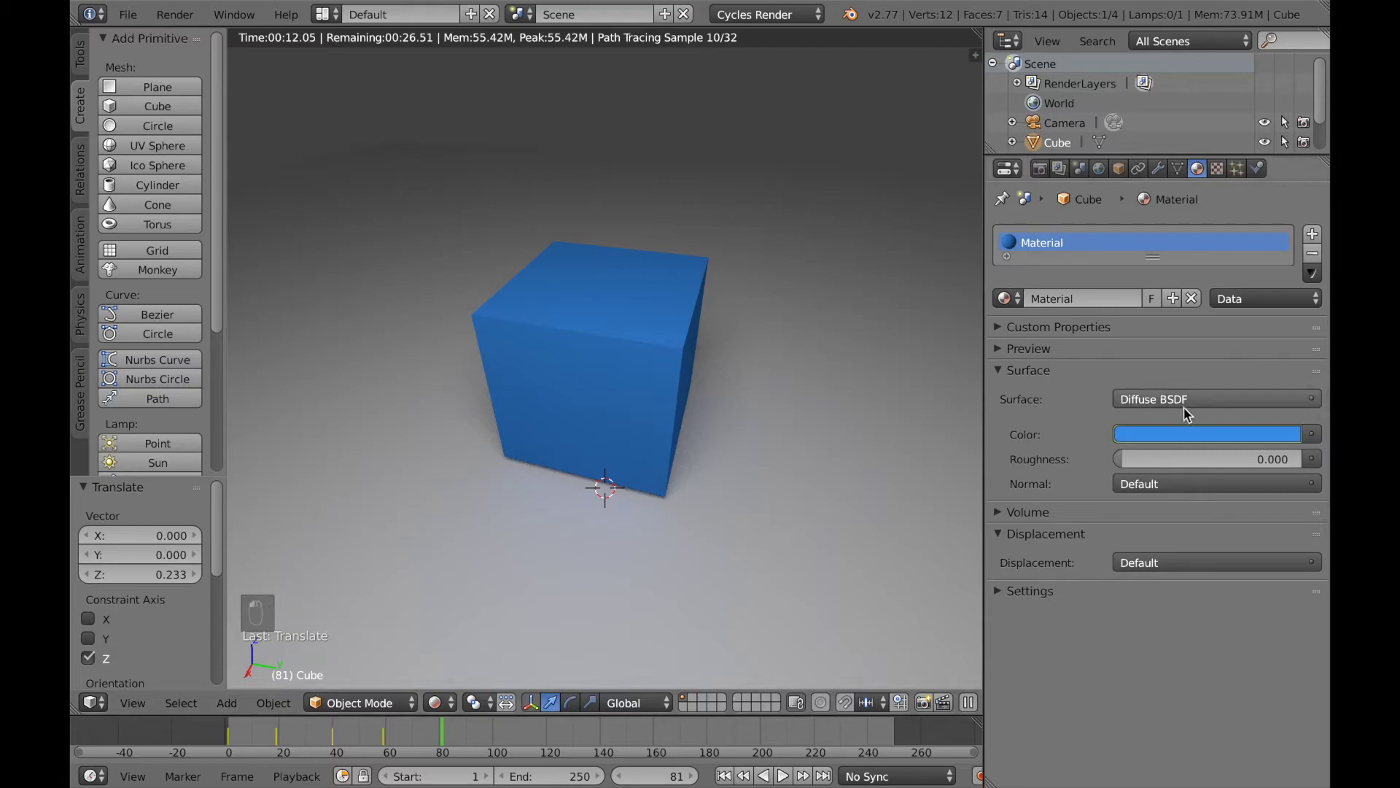
Step: Change the colour to green at frame 81 and advance to frame 121
click(1173, 431)
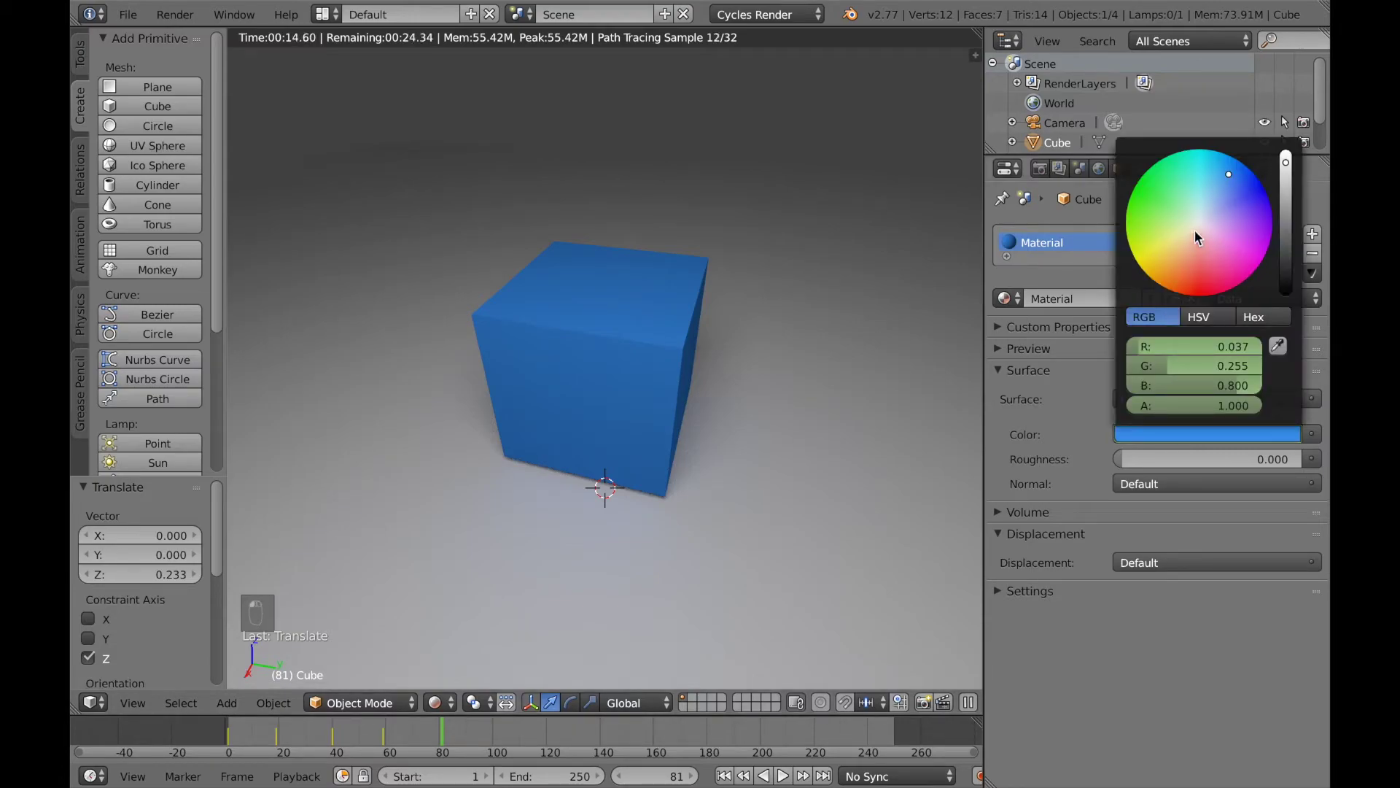
drag(1223, 186, 1142, 191)
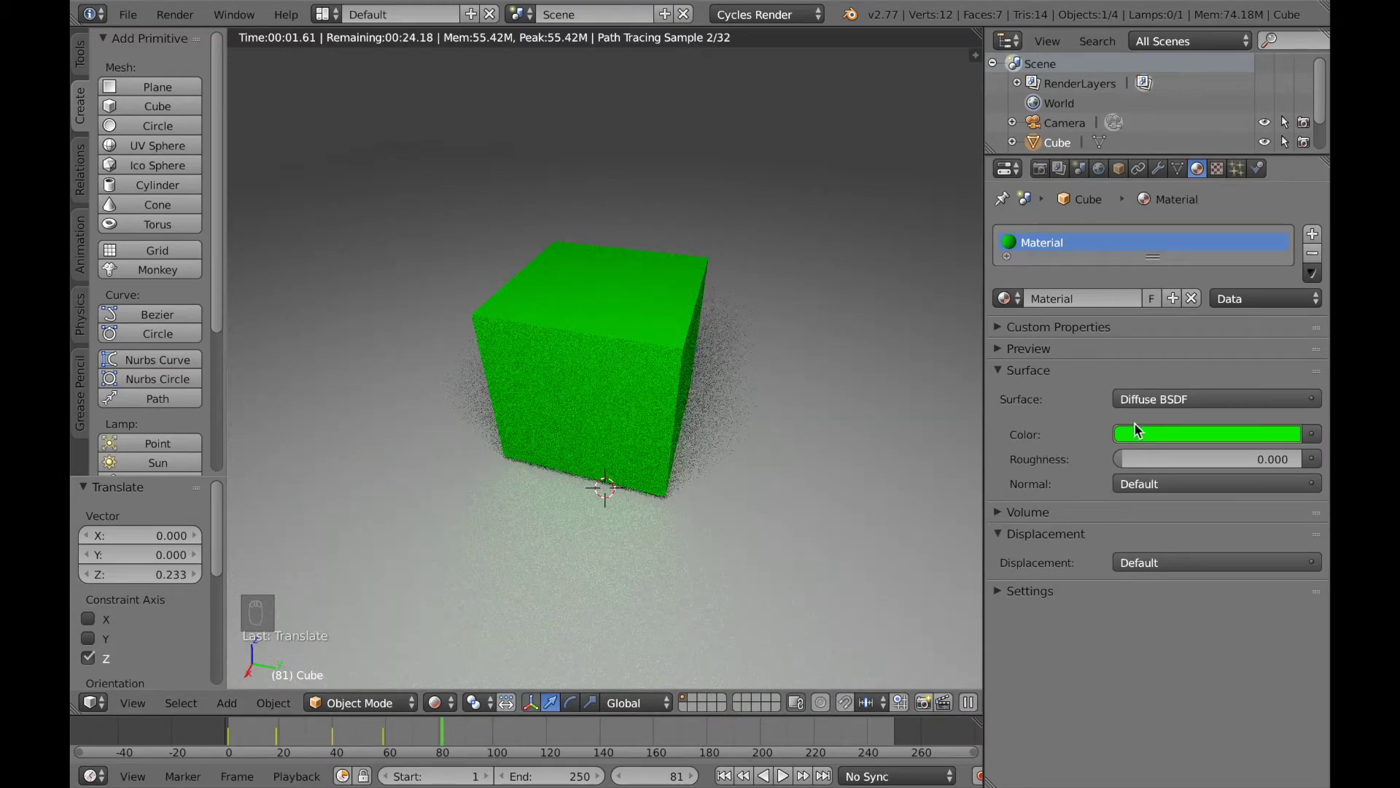
drag(467, 740, 497, 747)
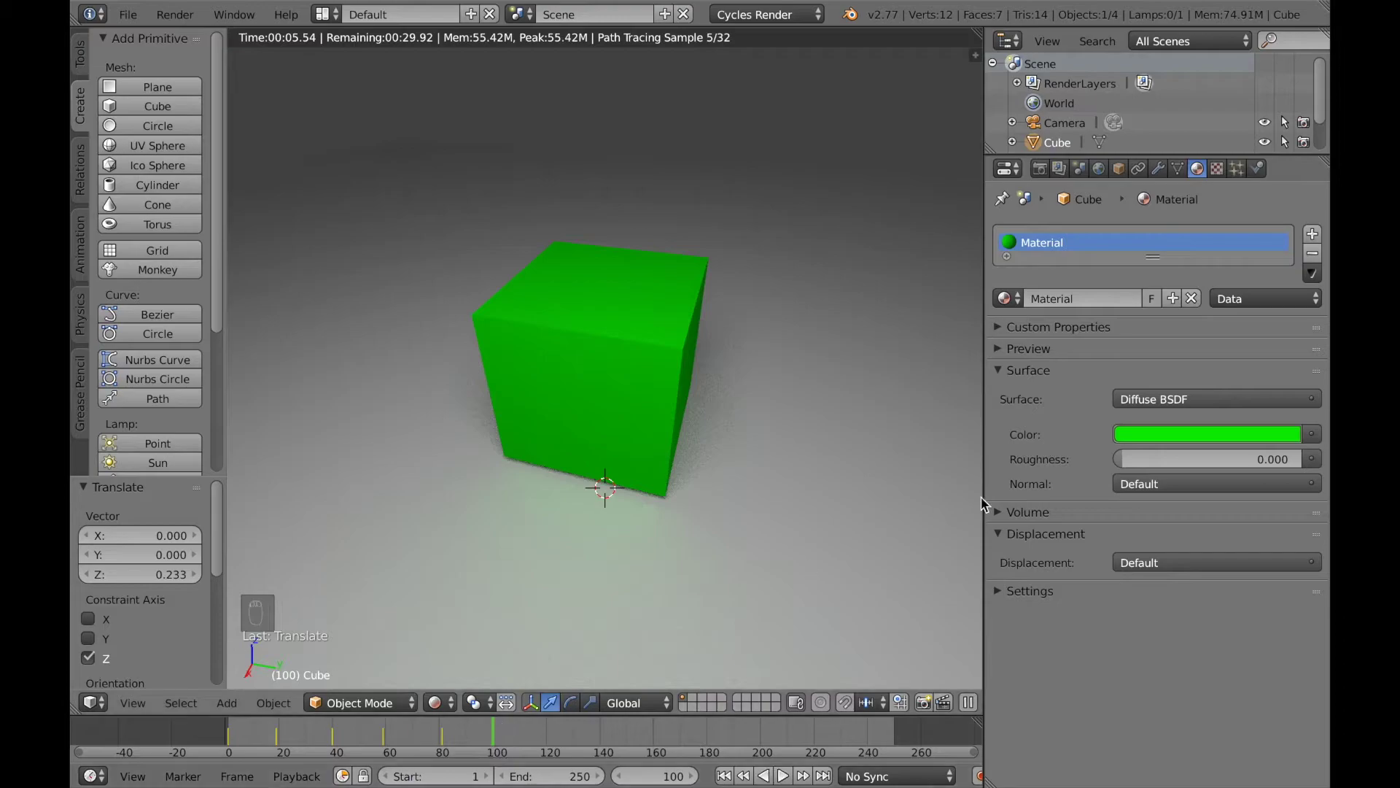
click(1169, 435)
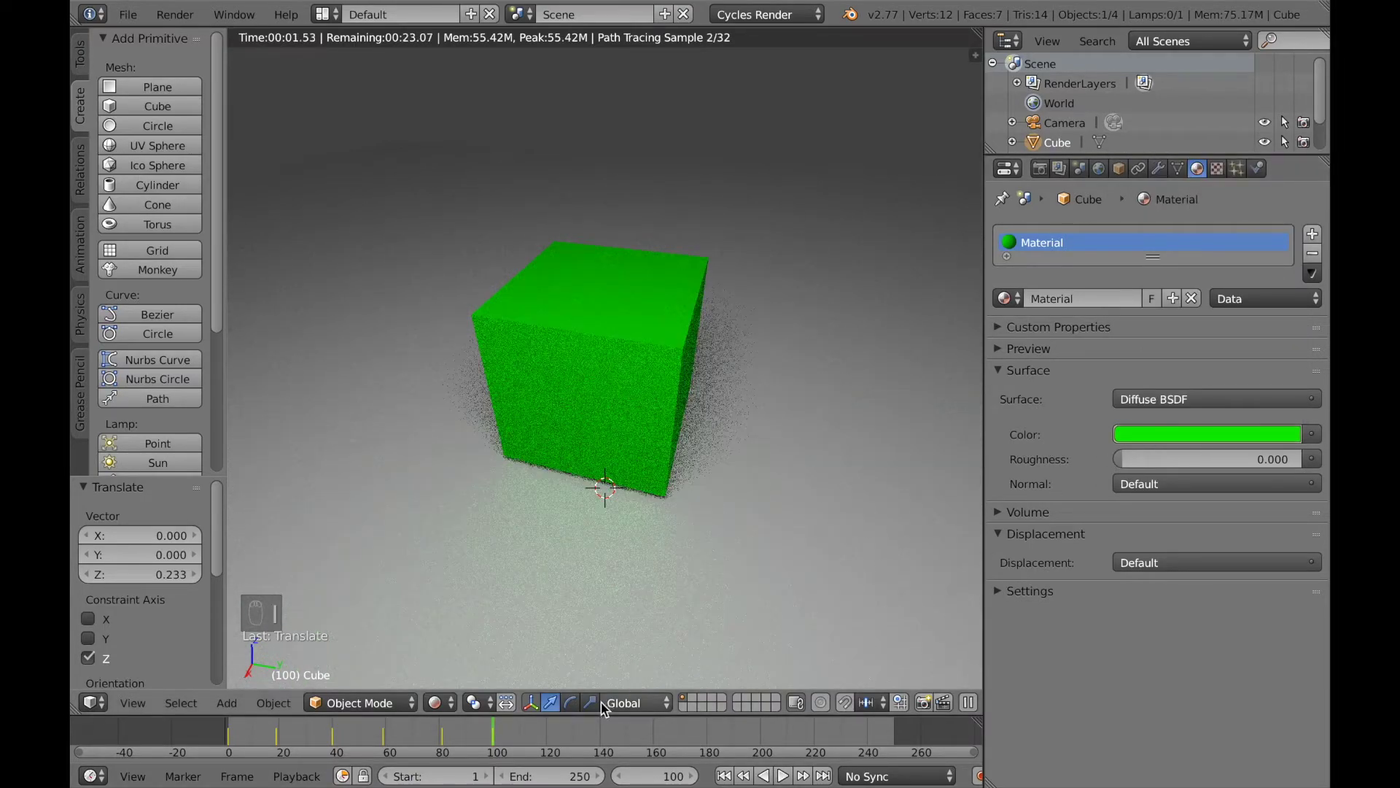
drag(509, 744, 549, 744)
Step: Set the cube's colour to red at frame 121
click(1212, 435)
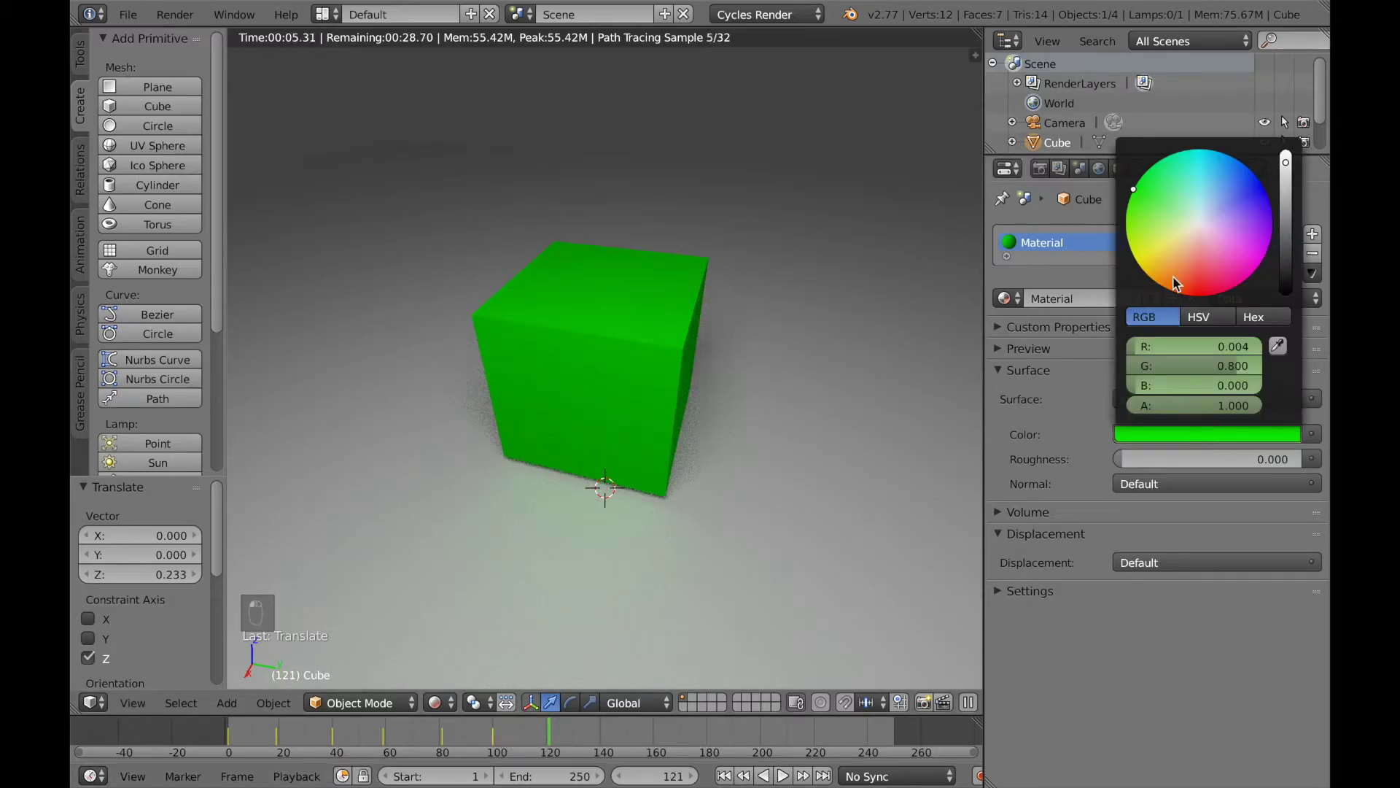
drag(1146, 226, 1207, 306)
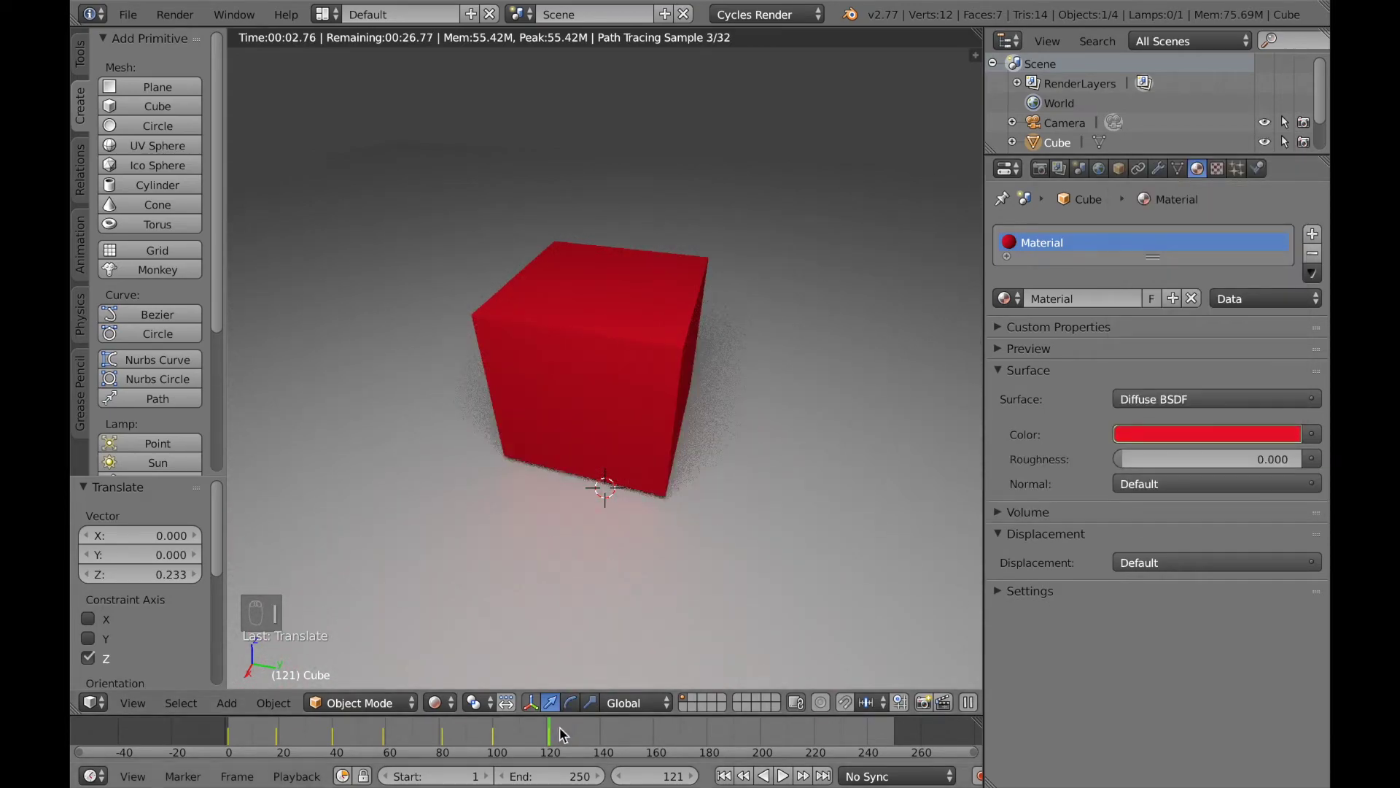
drag(565, 737, 600, 744)
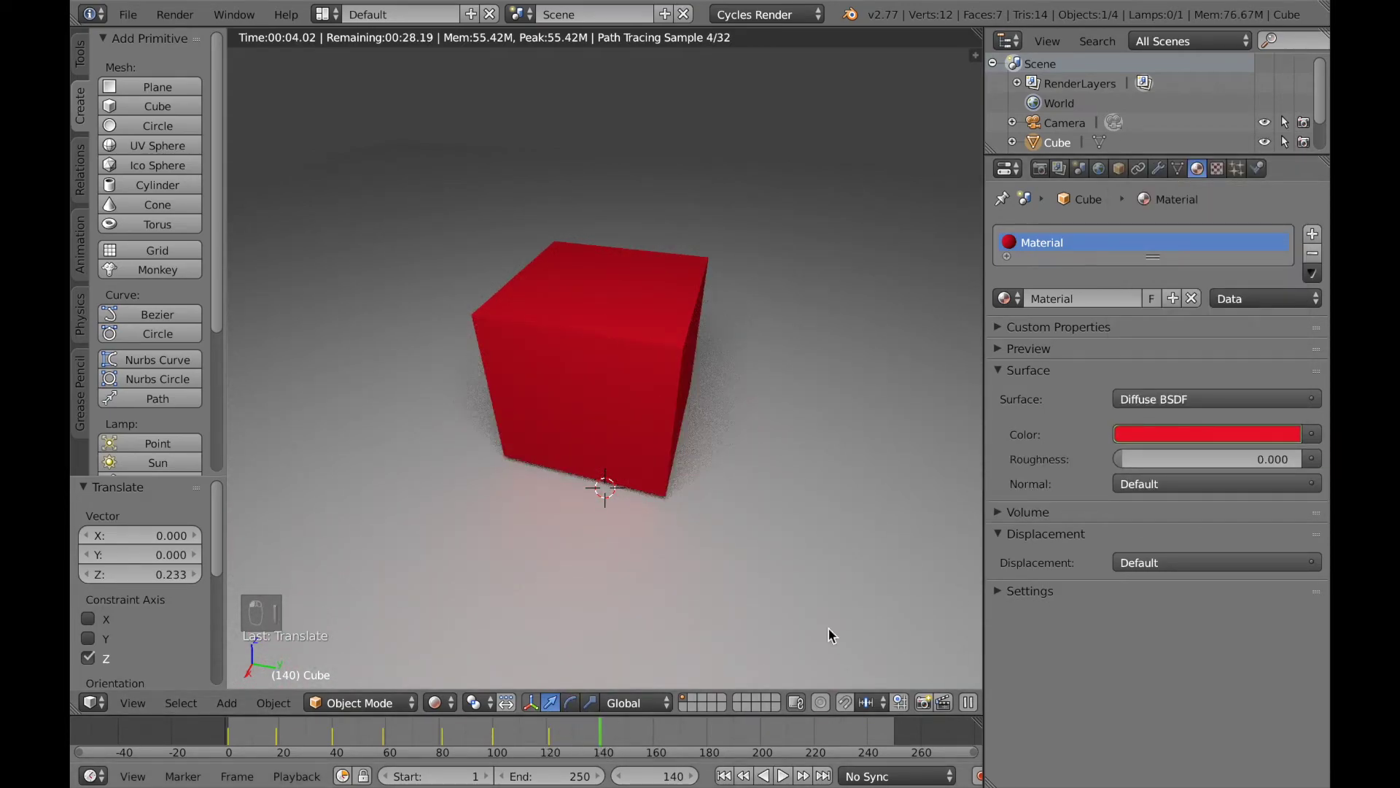
Step: Make the cube's colour pink at frame 161
drag(649, 739, 655, 739)
click(1197, 434)
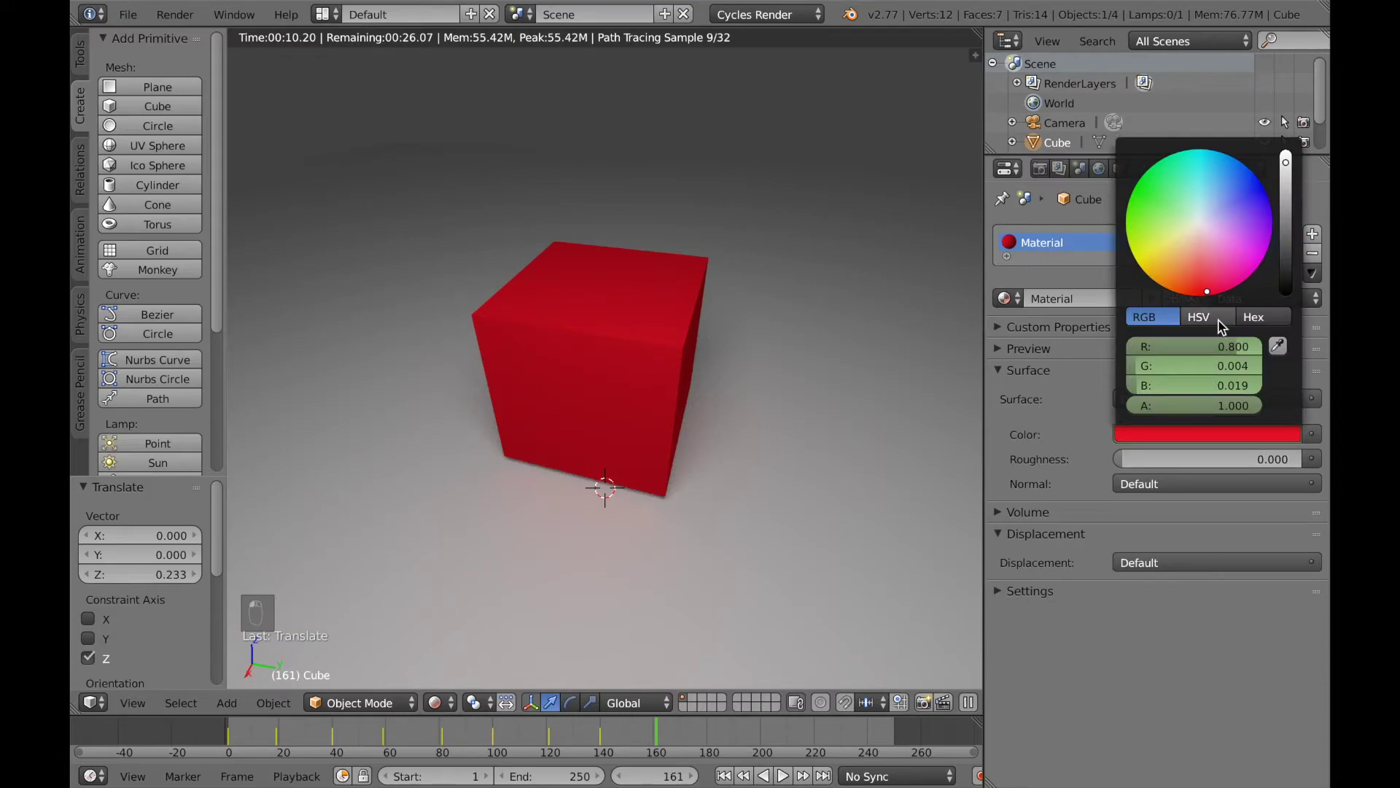
drag(1215, 286, 1252, 278)
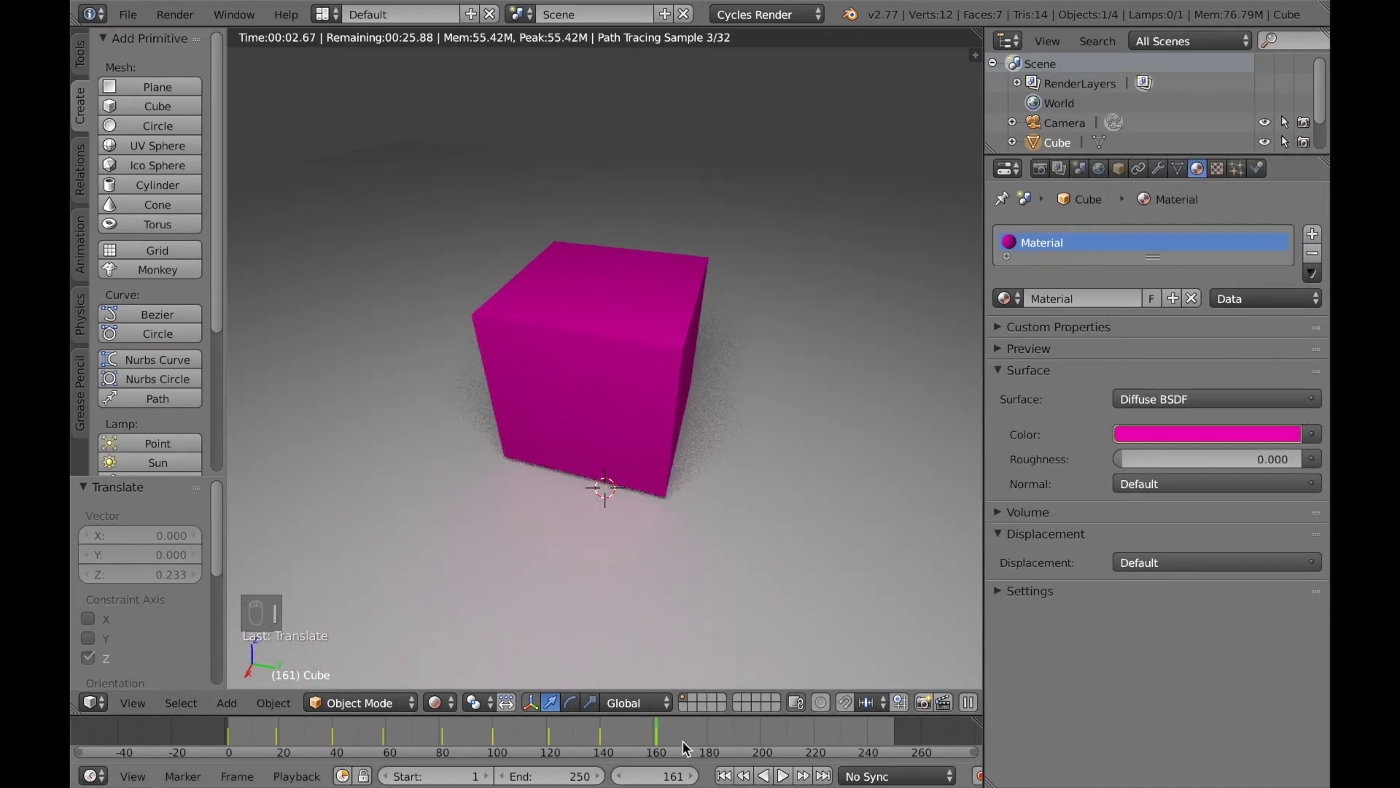
drag(686, 749, 710, 750)
Step: Darken the cube's colour to black at frame 249
drag(727, 739, 892, 743)
click(1173, 436)
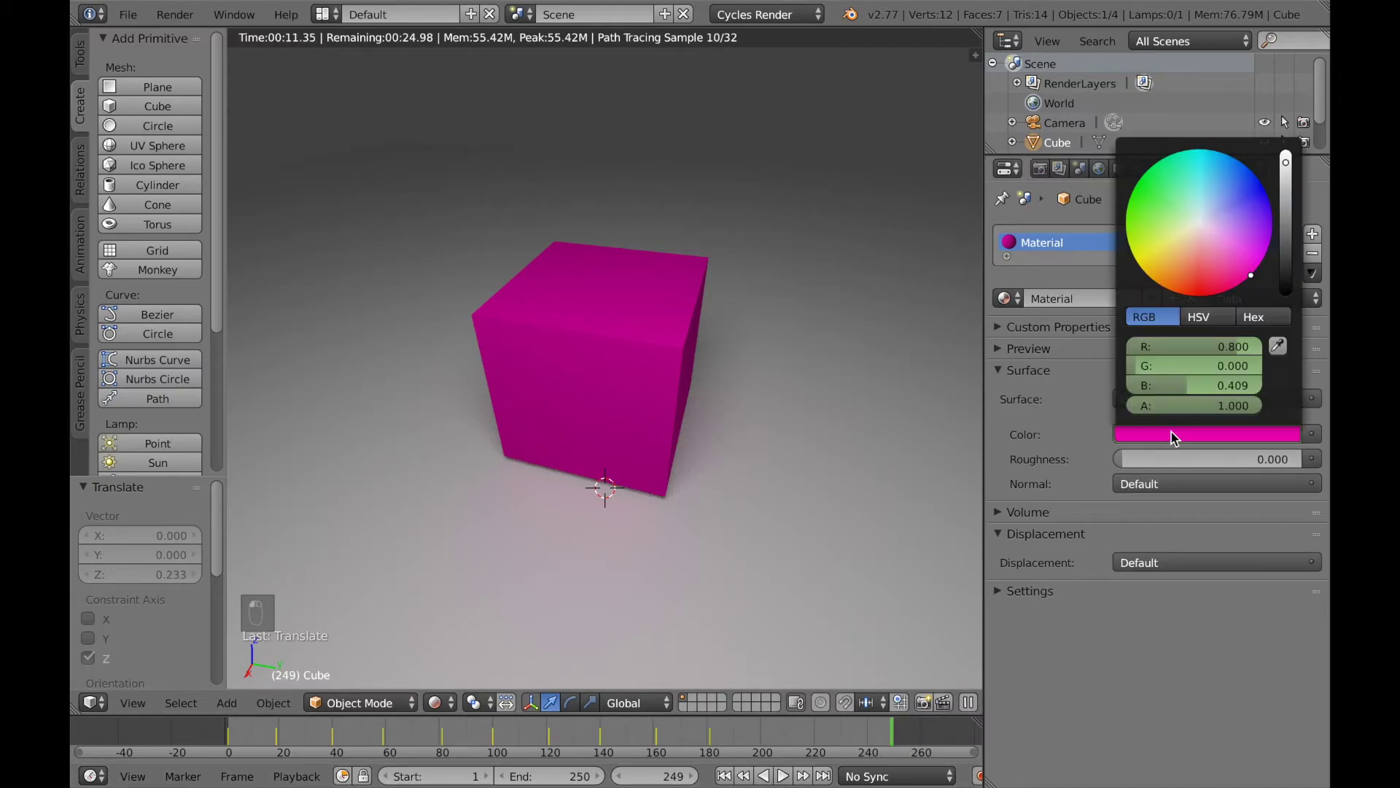
drag(1288, 264, 1288, 295)
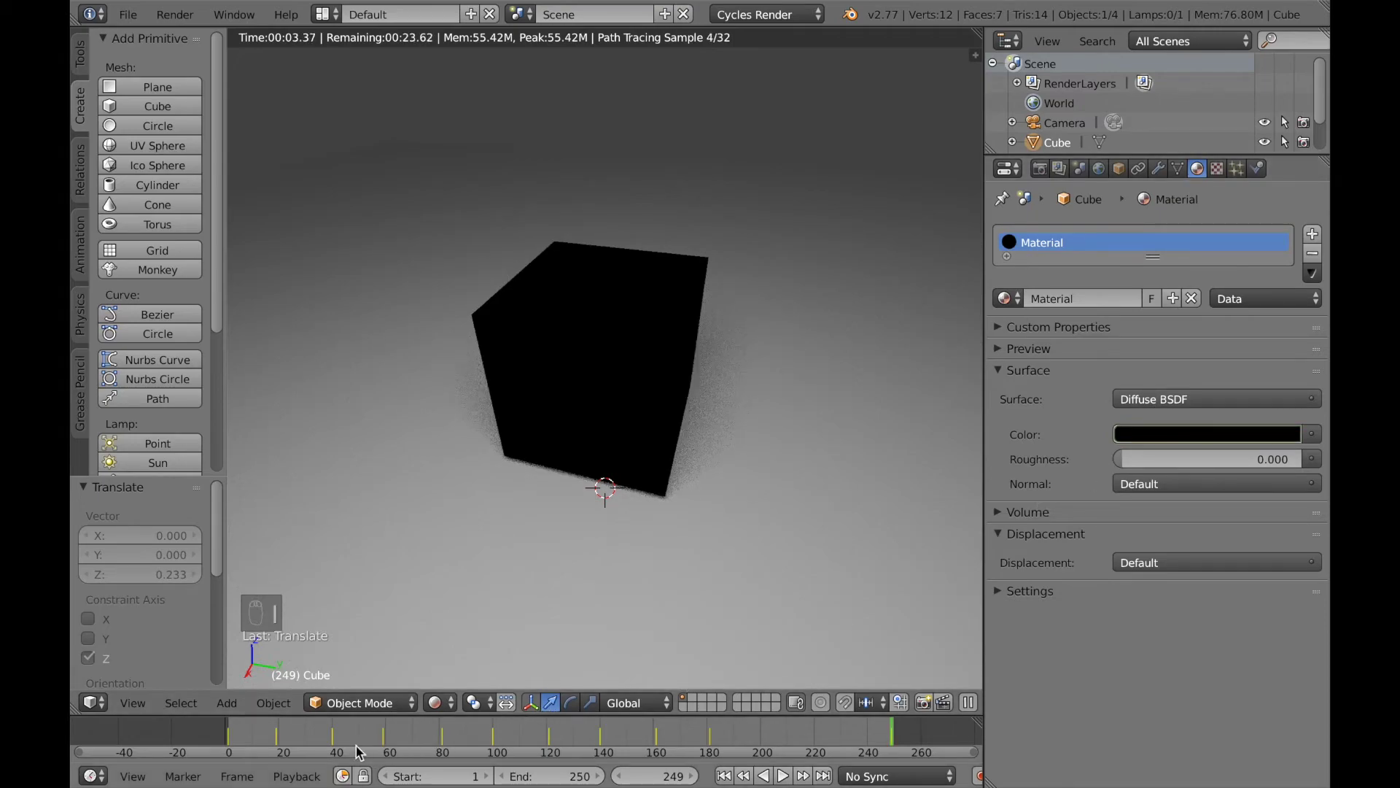
Step: Jump to frame 0 and play the cube's colour animation
click(224, 740)
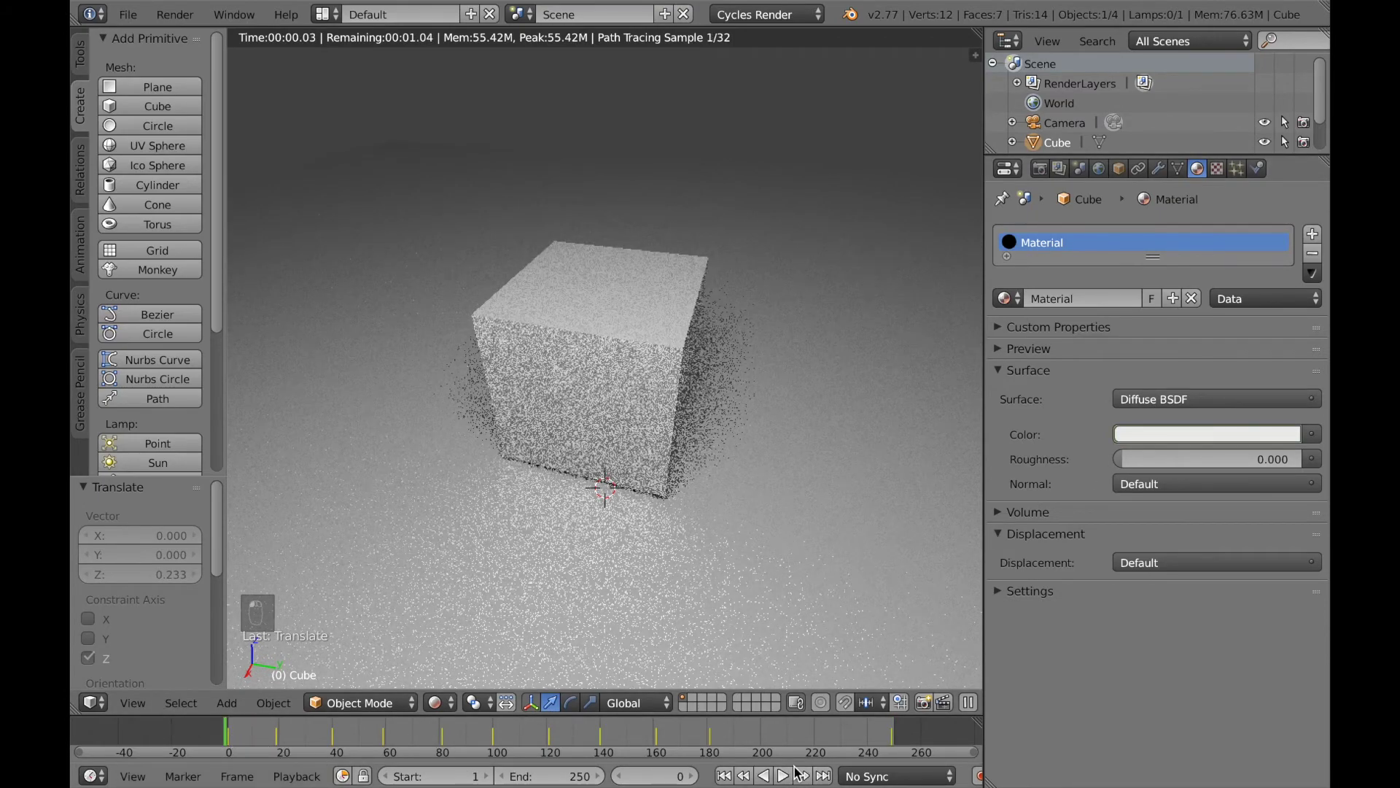
click(775, 776)
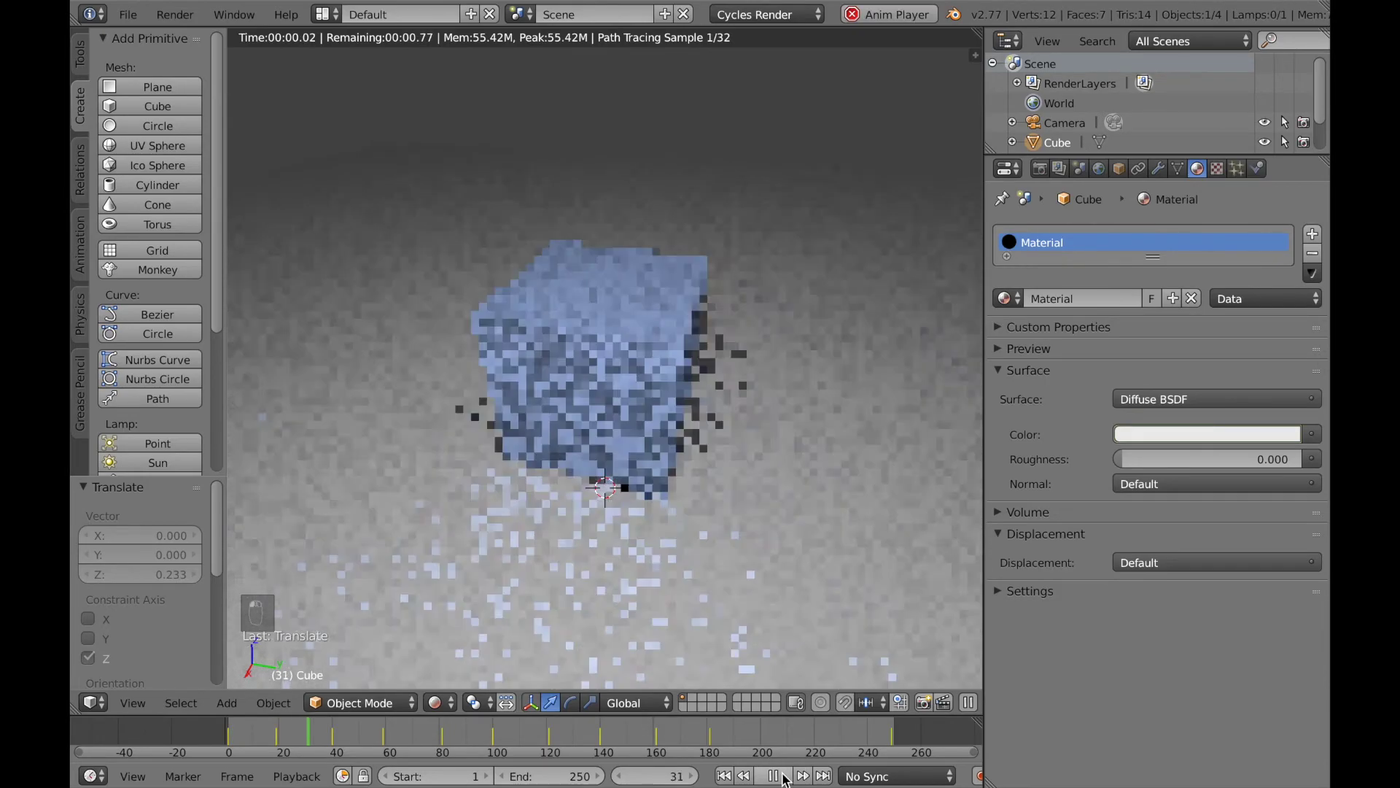